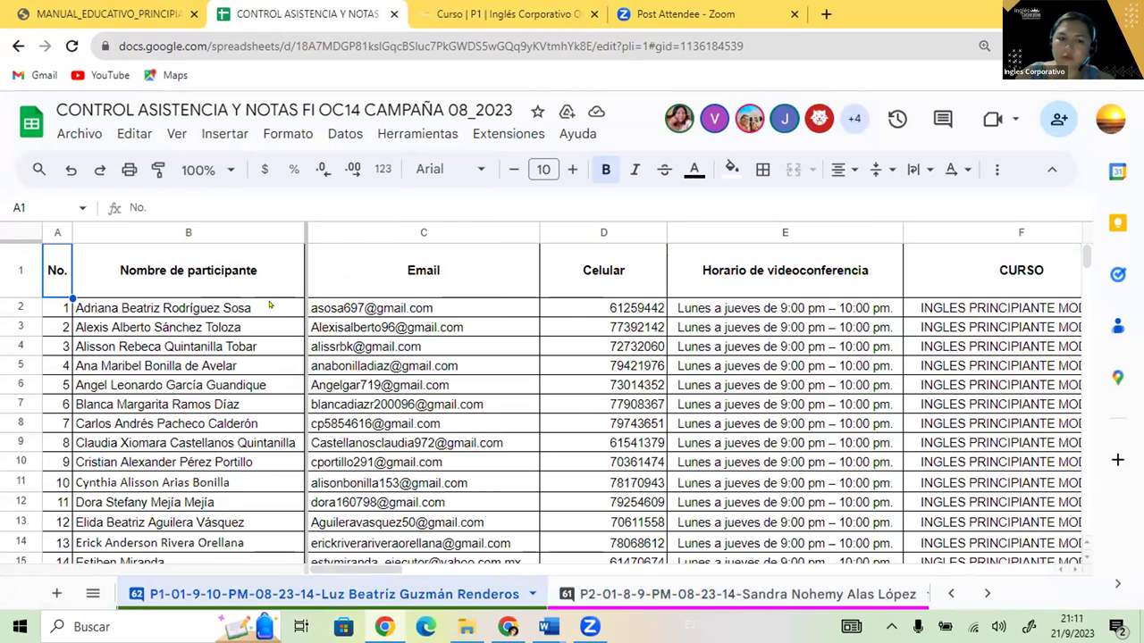
Record attendance as 1 for participants 1 and 2 in the jueves 21 - sept column, cells BD2 and BD3.
{"action": "left_click", "coordinate": [269, 305]}
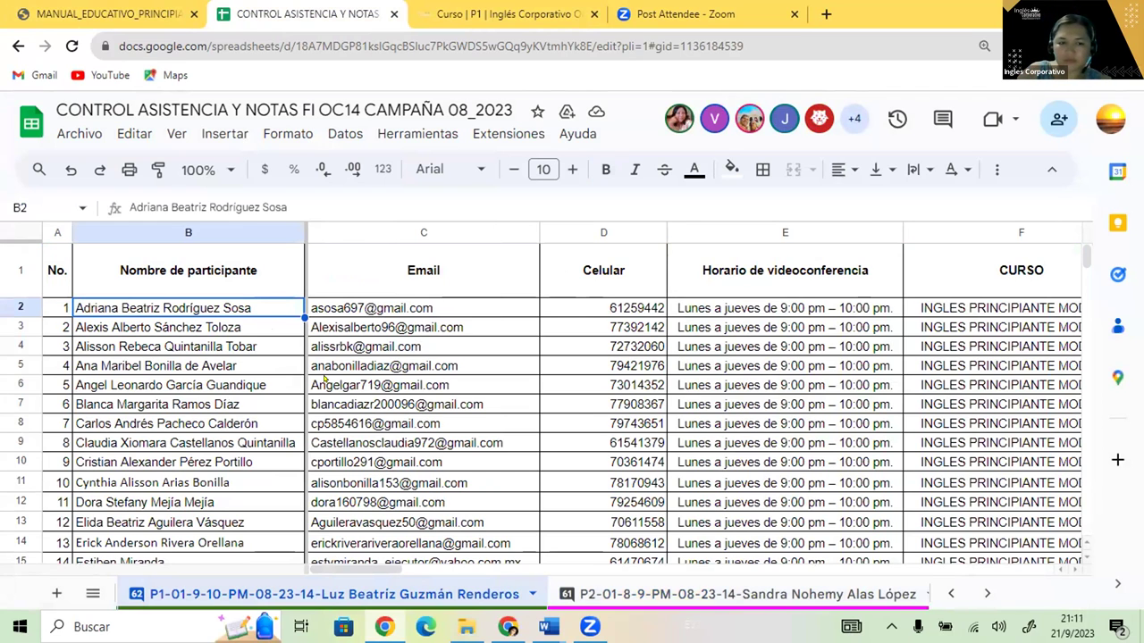
{"action": "key", "text": "Right"}
{"action": "key", "text": "Right"}
{"action": "key", "text": "Right"}
{"action": "key", "text": "Right"}
{"action": "key", "text": "Right"}
{"action": "key", "text": "Right"}
{"action": "key", "text": "Right"}
{"action": "key", "text": "Right"}
{"action": "key", "text": "Right"}
{"action": "key", "text": "Right"}
{"action": "key", "text": "Right"}
{"action": "key", "text": "Right"}
{"action": "key", "text": "Right"}
{"action": "key", "text": "Right"}
{"action": "key", "text": "Right"}
{"action": "key", "text": "Right"}
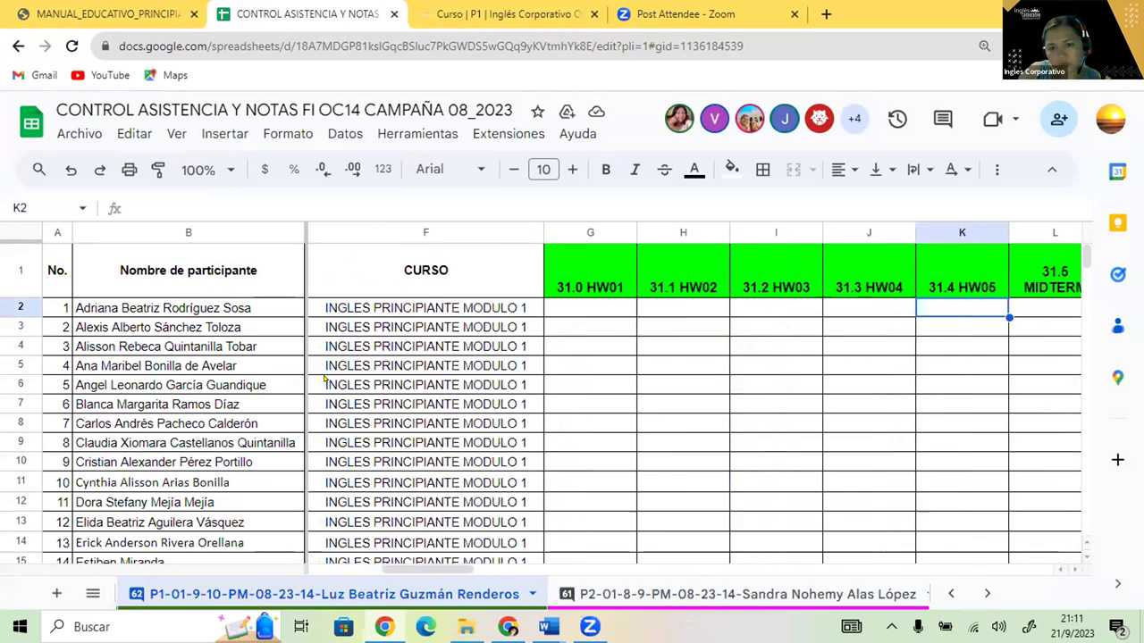
{"action": "key", "text": "Right"}
{"action": "key", "text": "Right"}
{"action": "key", "text": "Right"}
{"action": "key", "text": "Right"}
{"action": "key", "text": "Right"}
{"action": "key", "text": "Right"}
{"action": "key", "text": "Right"}
{"action": "key", "text": "Right"}
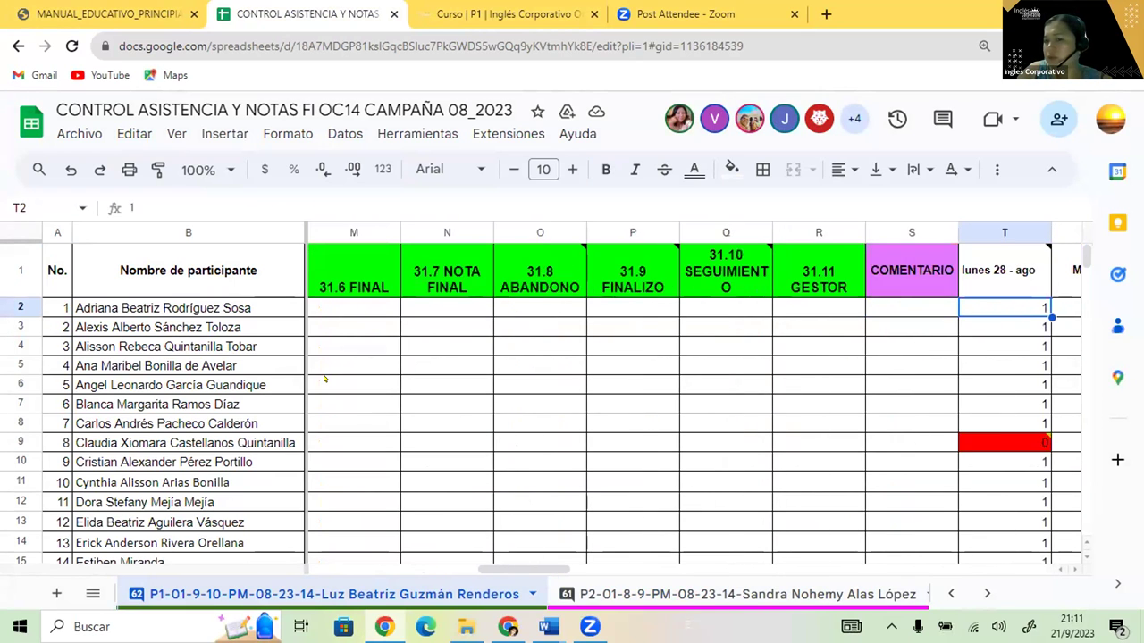
{"action": "key", "text": "Right"}
{"action": "key", "text": "Right"}
{"action": "key", "text": "Right"}
{"action": "key", "text": "Right"}
{"action": "key", "text": "Right"}
{"action": "key", "text": "Right"}
{"action": "key", "text": "Right"}
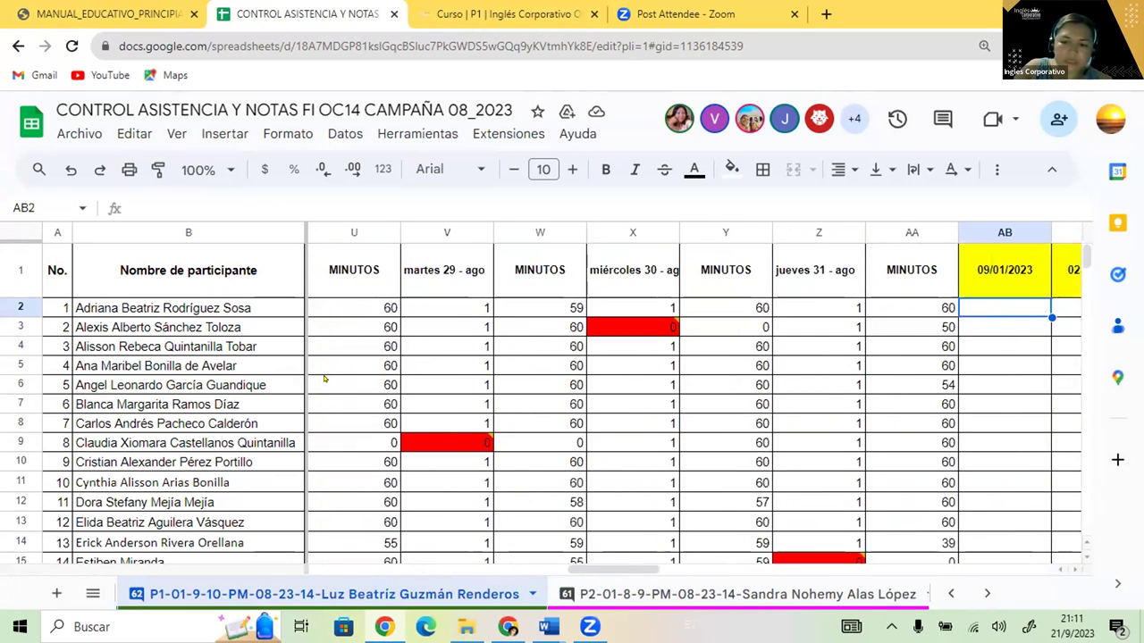
{"action": "key", "text": "Right"}
{"action": "key", "text": "Right"}
{"action": "key", "text": "Right"}
{"action": "key", "text": "Right"}
{"action": "key", "text": "Right"}
{"action": "key", "text": "Right"}
{"action": "key", "text": "Right"}
{"action": "key", "text": "Right"}
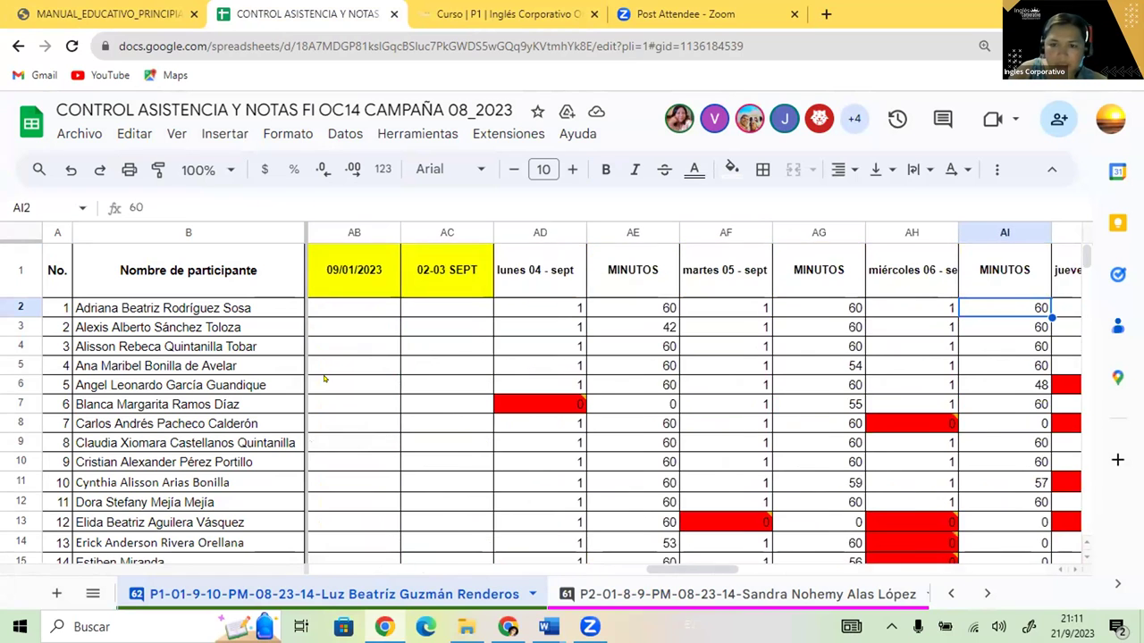
{"action": "key", "text": "Right"}
{"action": "key", "text": "Right"}
{"action": "key", "text": "Right"}
{"action": "key", "text": "Right"}
{"action": "key", "text": "Right"}
{"action": "key", "text": "Right"}
{"action": "key", "text": "Right"}
{"action": "key", "text": "Right"}
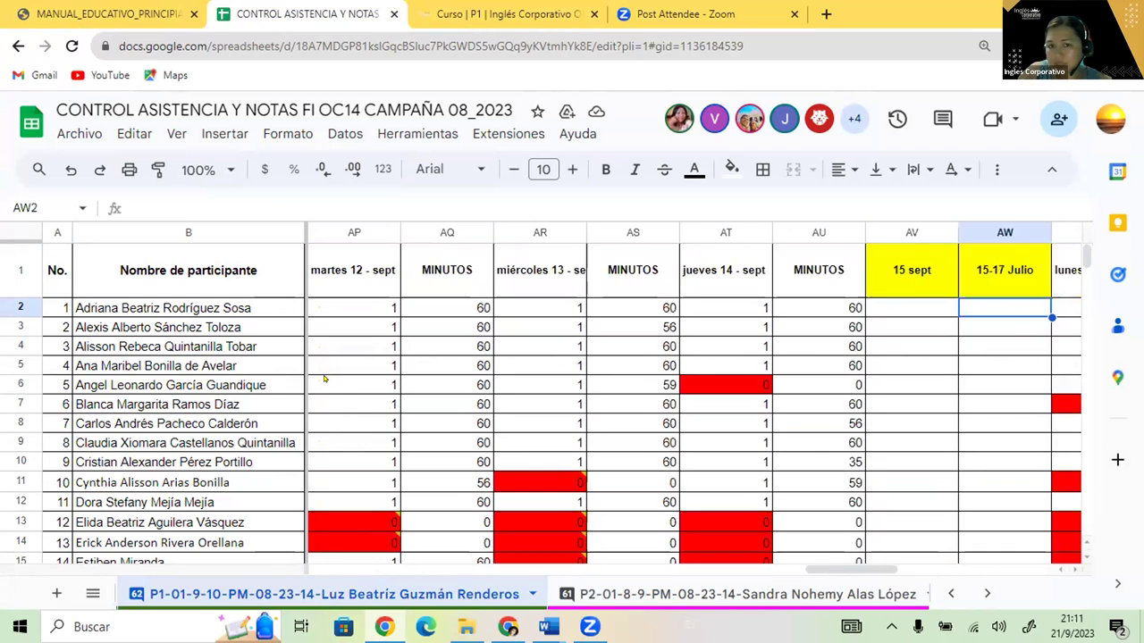
{"action": "key", "text": "Right"}
{"action": "key", "text": "Right"}
{"action": "key", "text": "Right"}
{"action": "key", "text": "Right"}
{"action": "key", "text": "Right"}
{"action": "key", "text": "Right"}
{"action": "key", "text": "Right"}
{"action": "key", "text": "Right"}
{"action": "key", "text": "Right"}
{"action": "key", "text": "Right"}
{"action": "key", "text": "Right"}
{"action": "key", "text": "Right"}
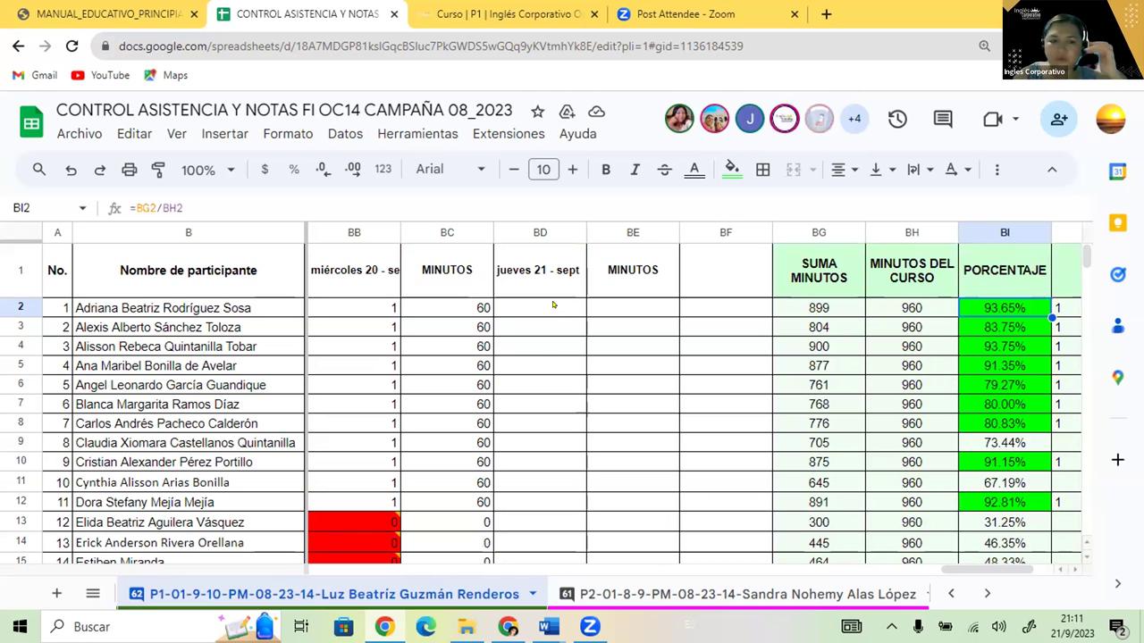
{"action": "left_click", "coordinate": [552, 311]}
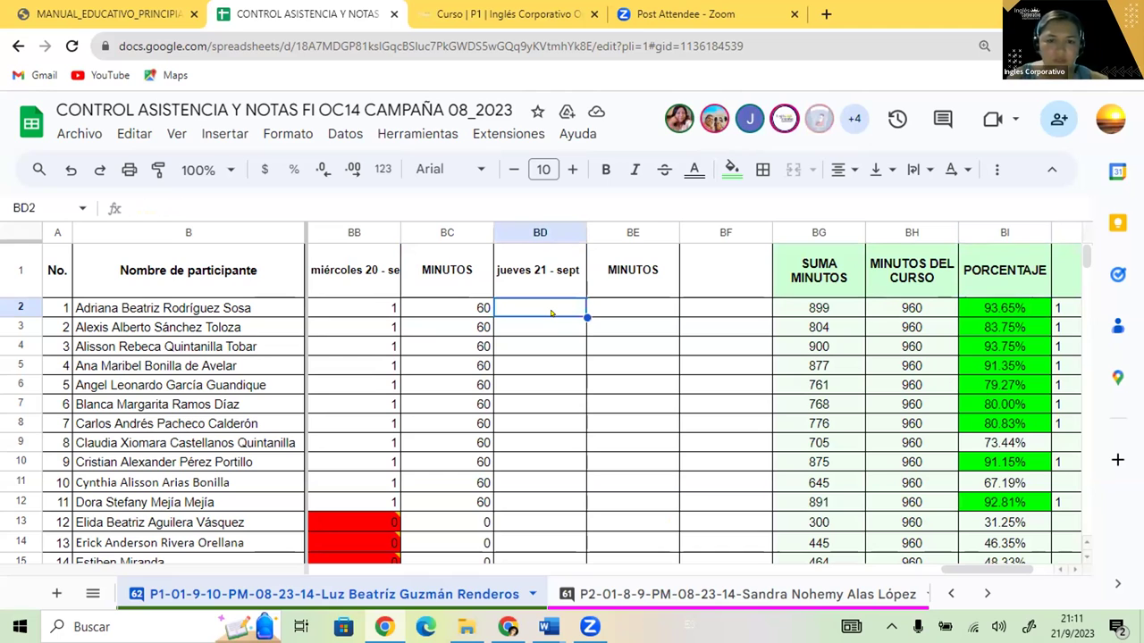
{"action": "type", "text": "1"}
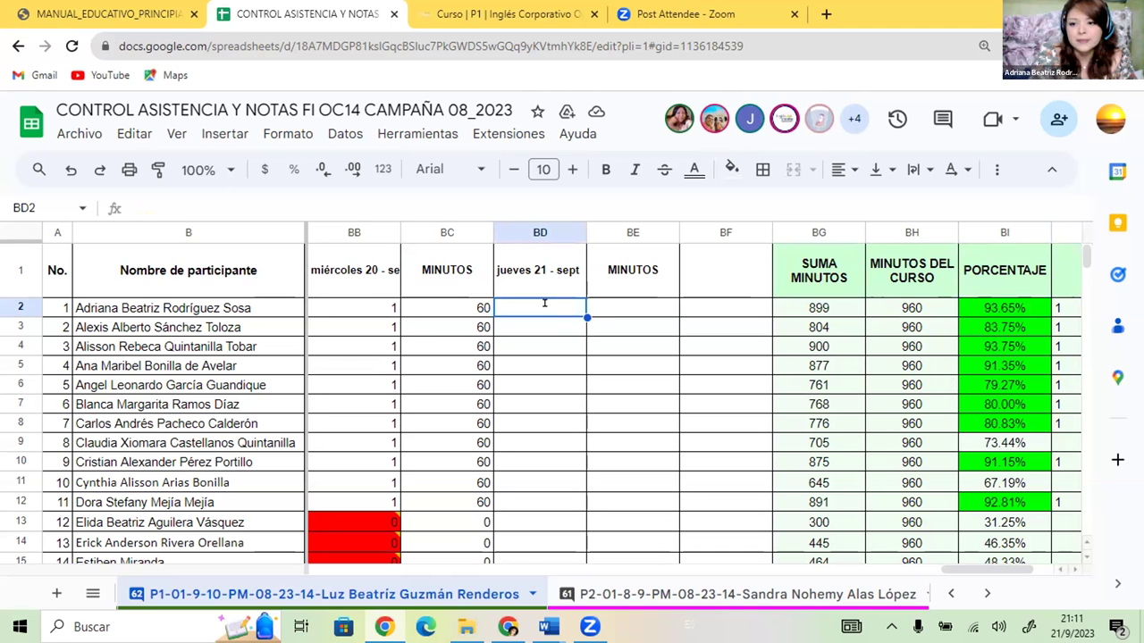
{"action": "key", "text": "Return"}
{"action": "key", "text": "XF86AudioLowerVolume"}
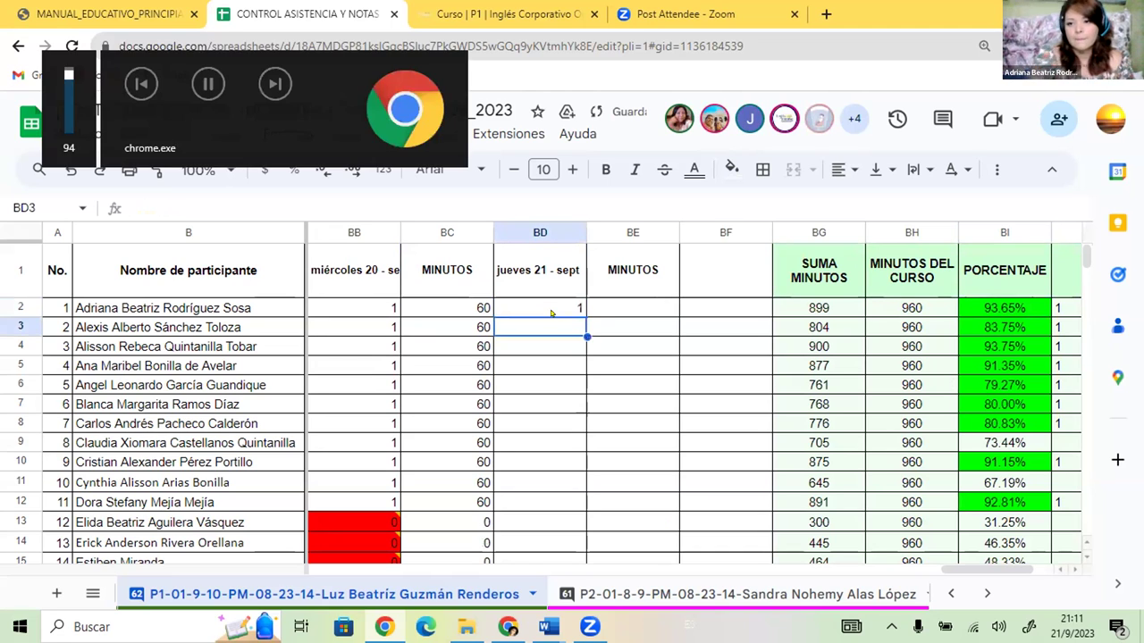
{"action": "type", "text": "1"}
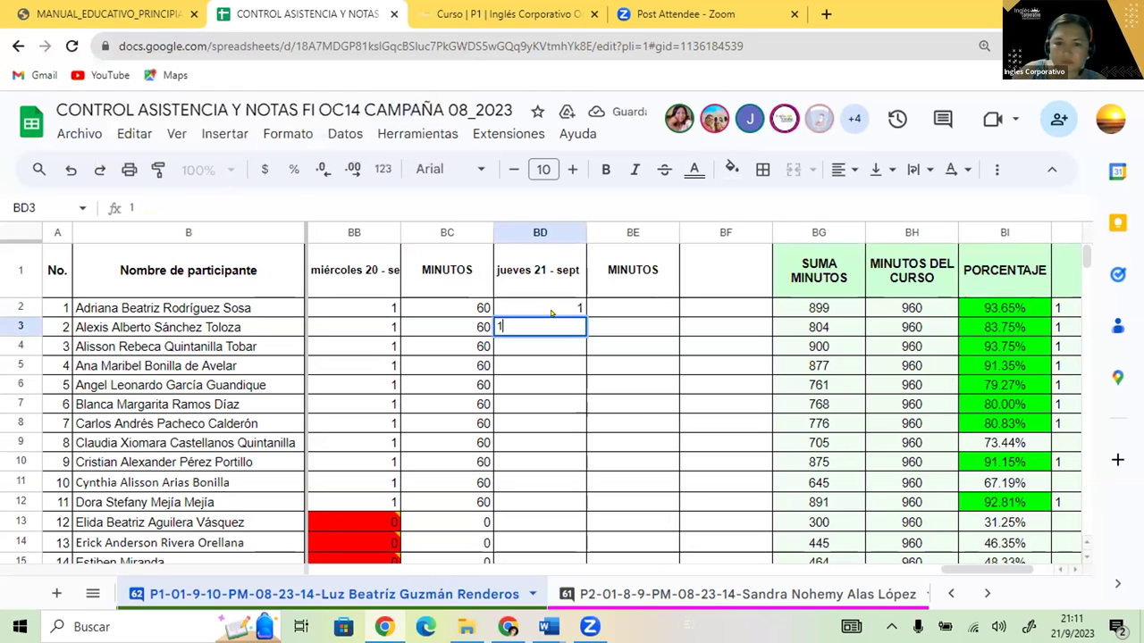
{"action": "key", "text": "Return"}
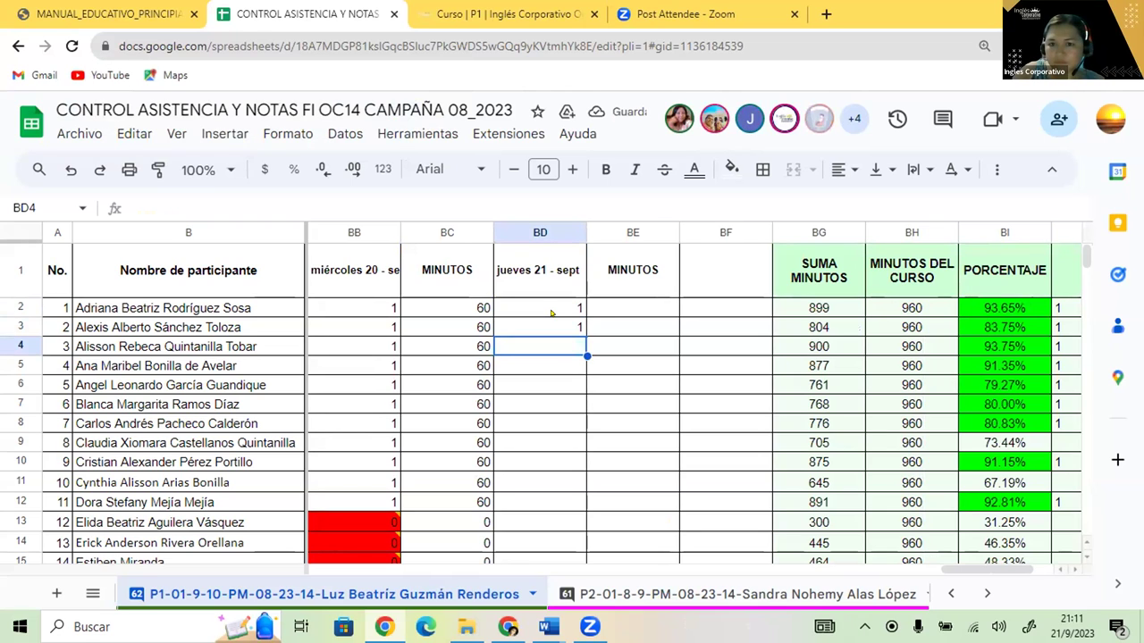
Mark jueves 21 - sept attendance as 0 for participant 3 in BD4 and 1 for participant 4 in BD5.
{"action": "type", "text": "1"}
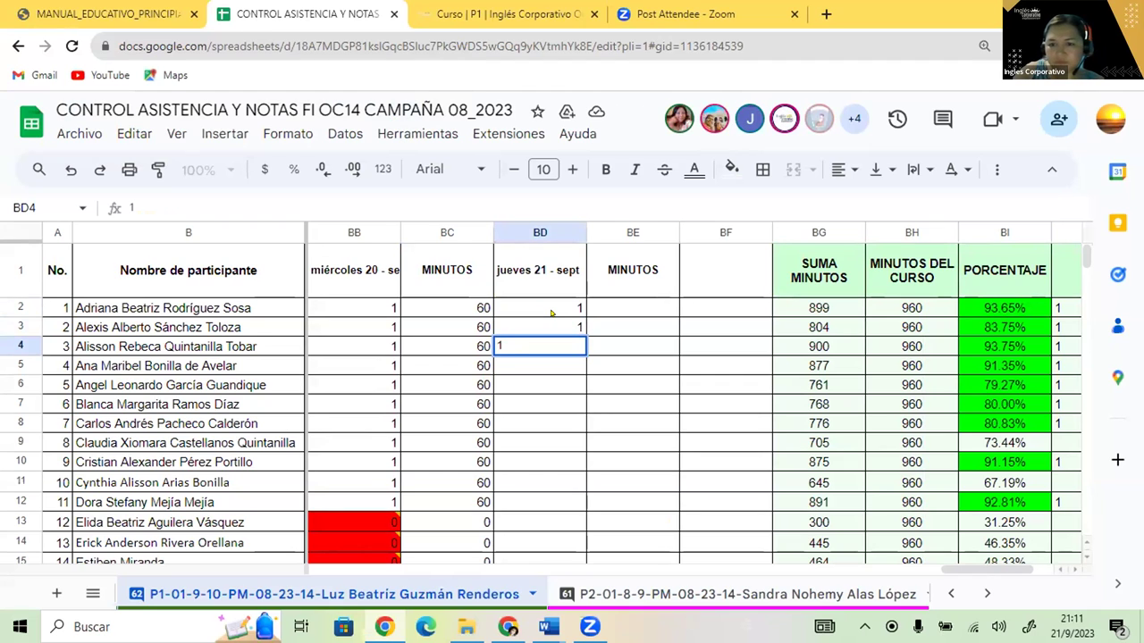
{"action": "key", "text": "BackSpace"}
{"action": "type", "text": "0"}
{"action": "key", "text": "Return"}
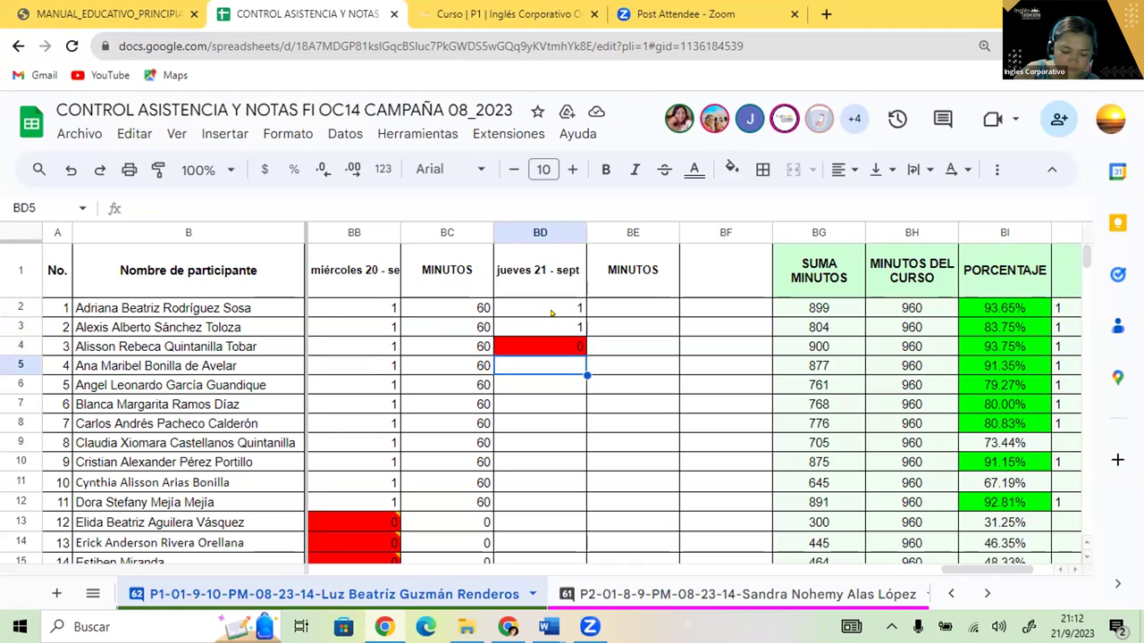
{"action": "type", "text": "1"}
{"action": "key", "text": "Return"}
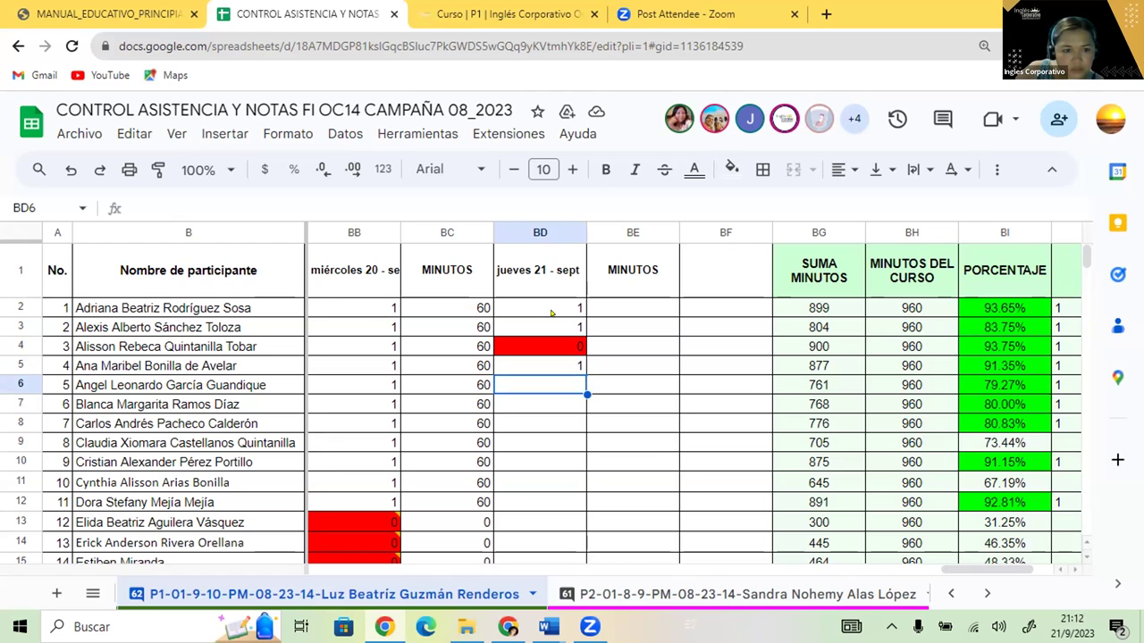
Enter attendance 1 for participants 5 to 8 in cells BD6 to BD9 of the jueves 21 - sept column.
{"action": "type", "text": "1"}
{"action": "key", "text": "Return"}
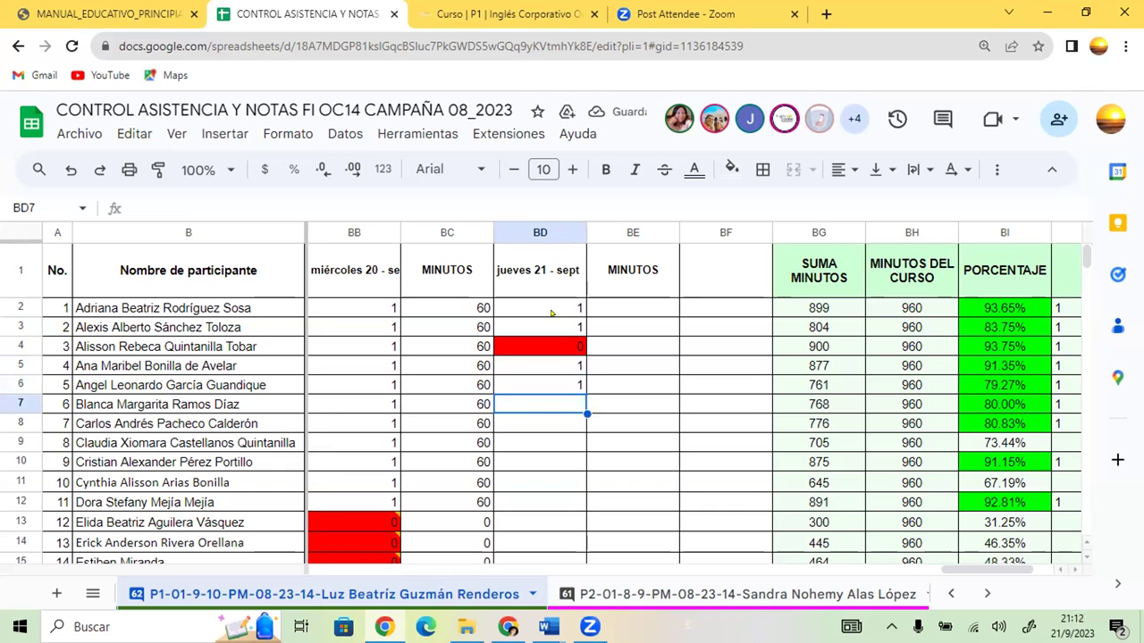
{"action": "type", "text": "1"}
{"action": "key", "text": "Return"}
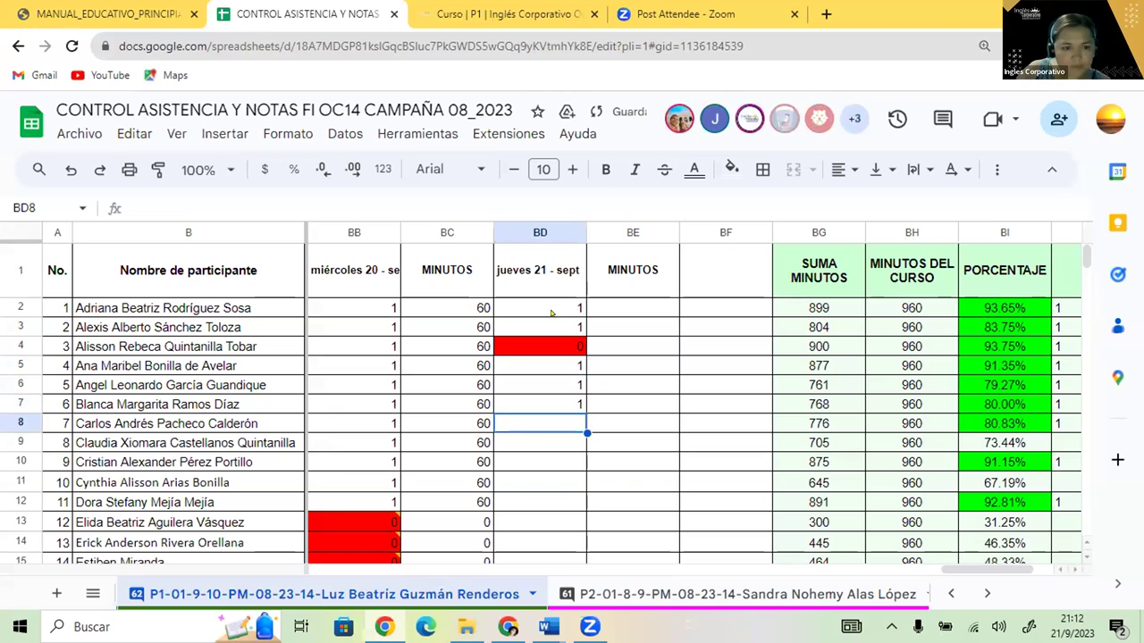
{"action": "type", "text": "1"}
{"action": "key", "text": "Return"}
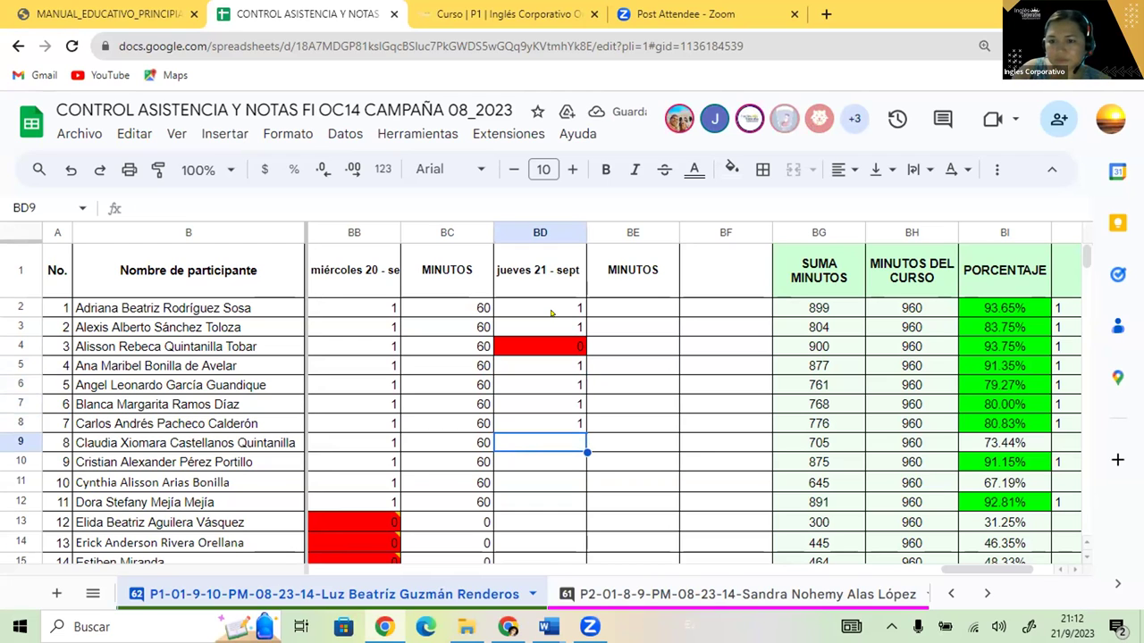
{"action": "type", "text": "1"}
{"action": "key", "text": "Return"}
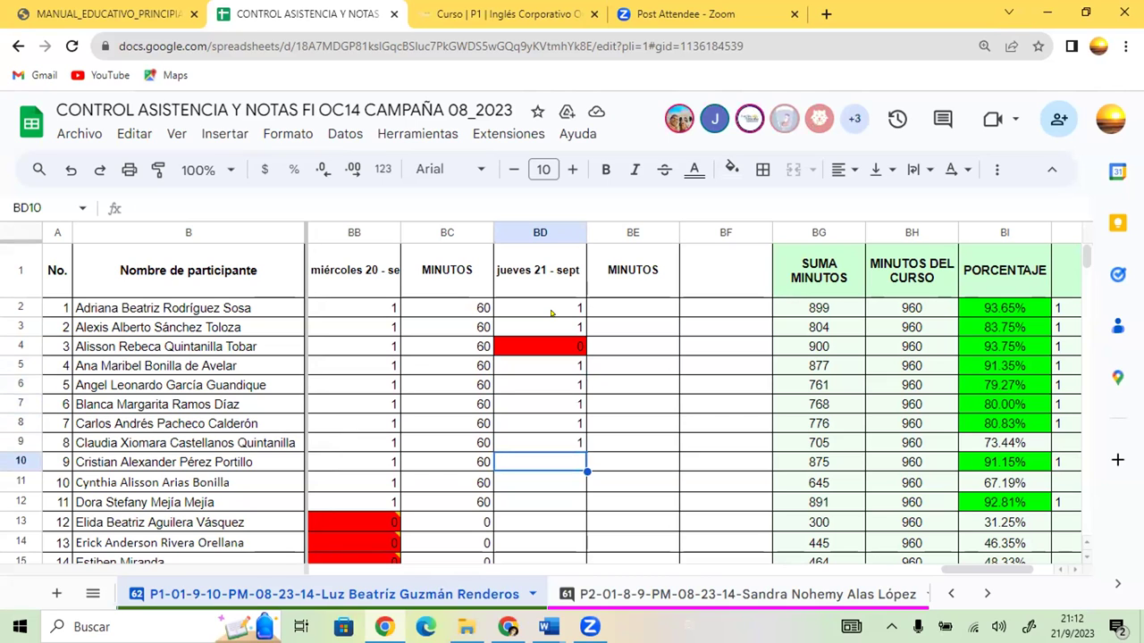
Enter attendance 1 for participants 9 to 11 in cells BD10 to BD12 of the jueves 21 - sept column.
{"action": "type", "text": "1"}
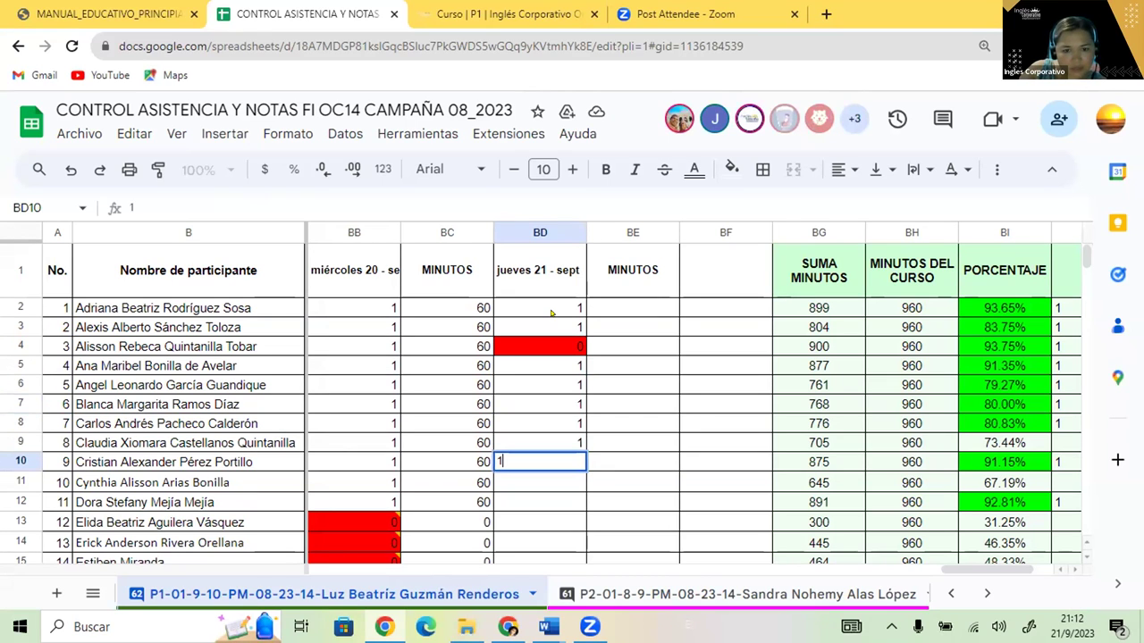
{"action": "key", "text": "Return"}
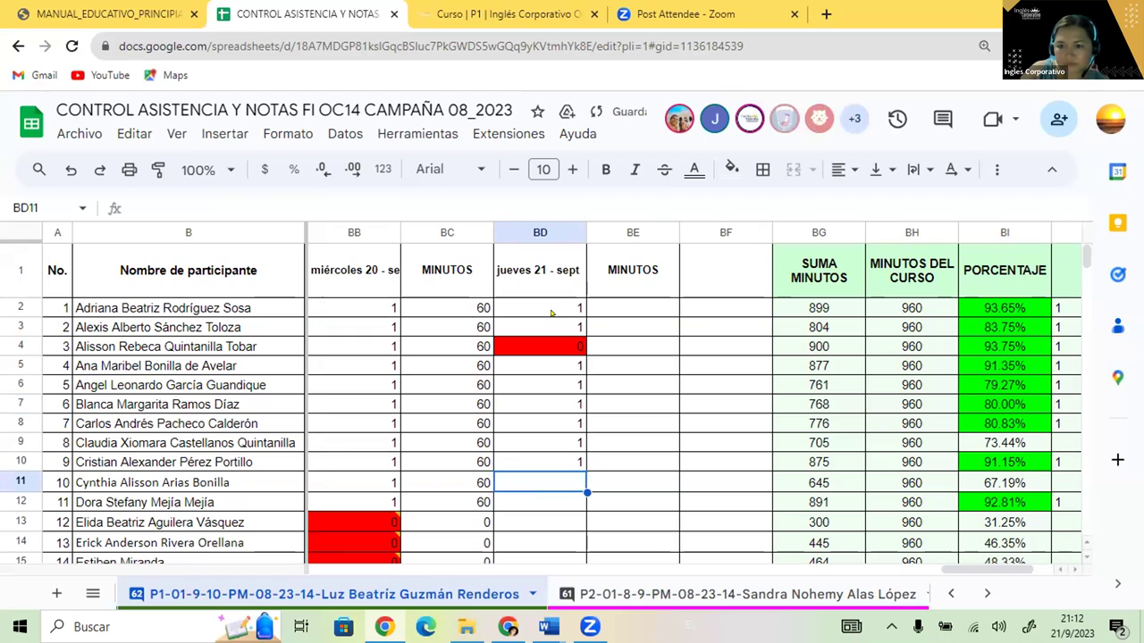
{"action": "type", "text": "1"}
{"action": "key", "text": "Return"}
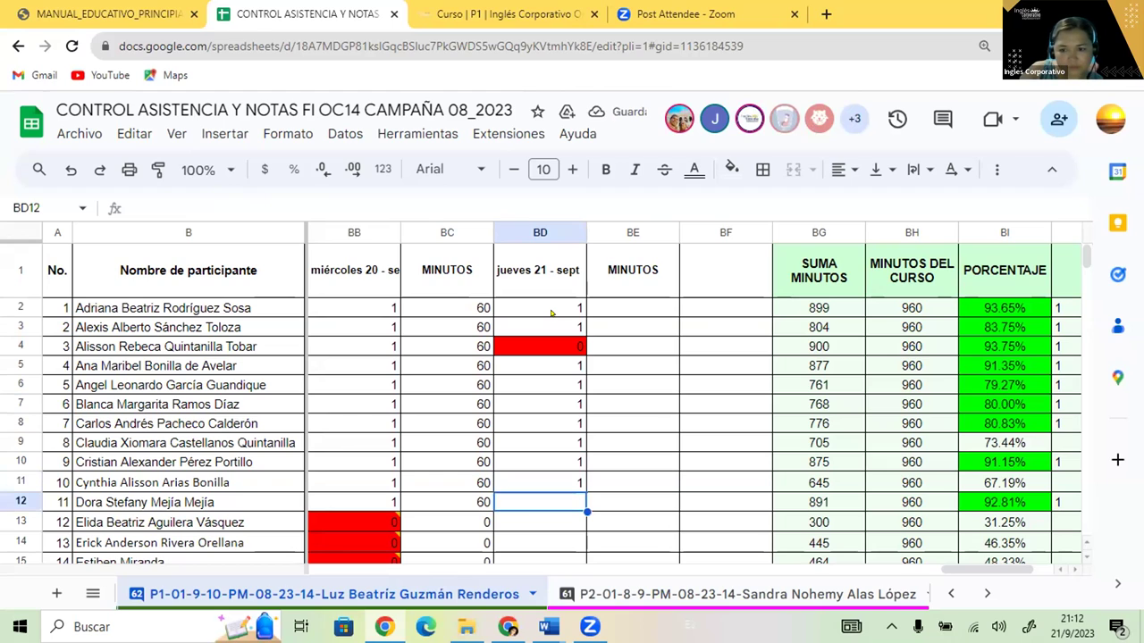
{"action": "type", "text": "1"}
{"action": "key", "text": "Return"}
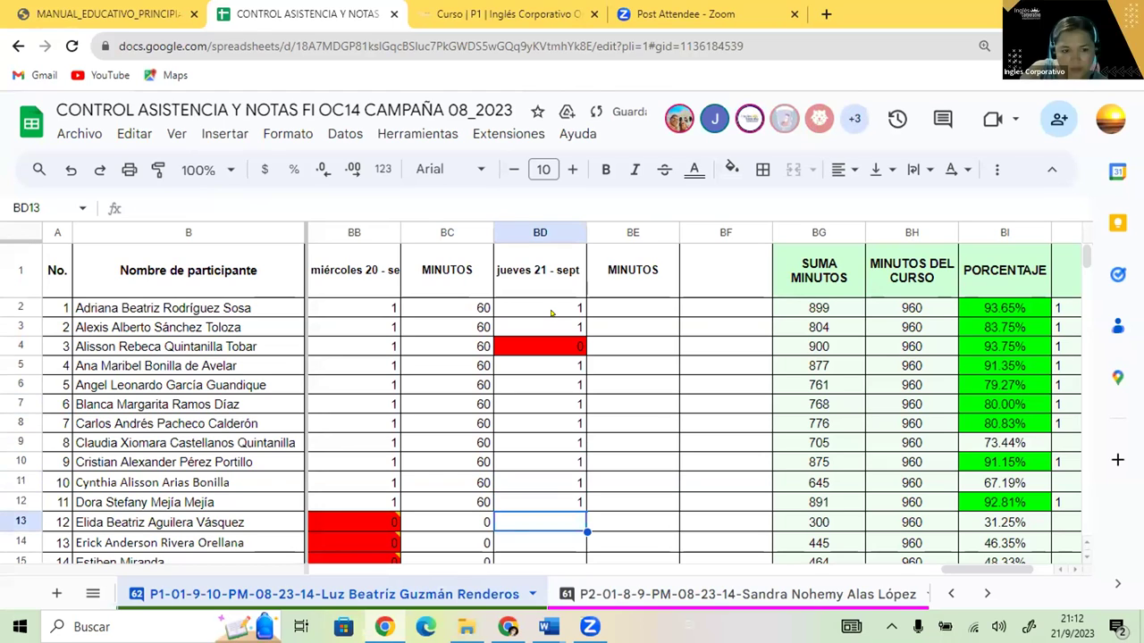
Mark participants 12 to 15 as absent with 0 in cells BD13 to BD16 for jueves 21 - sept.
{"action": "type", "text": "0"}
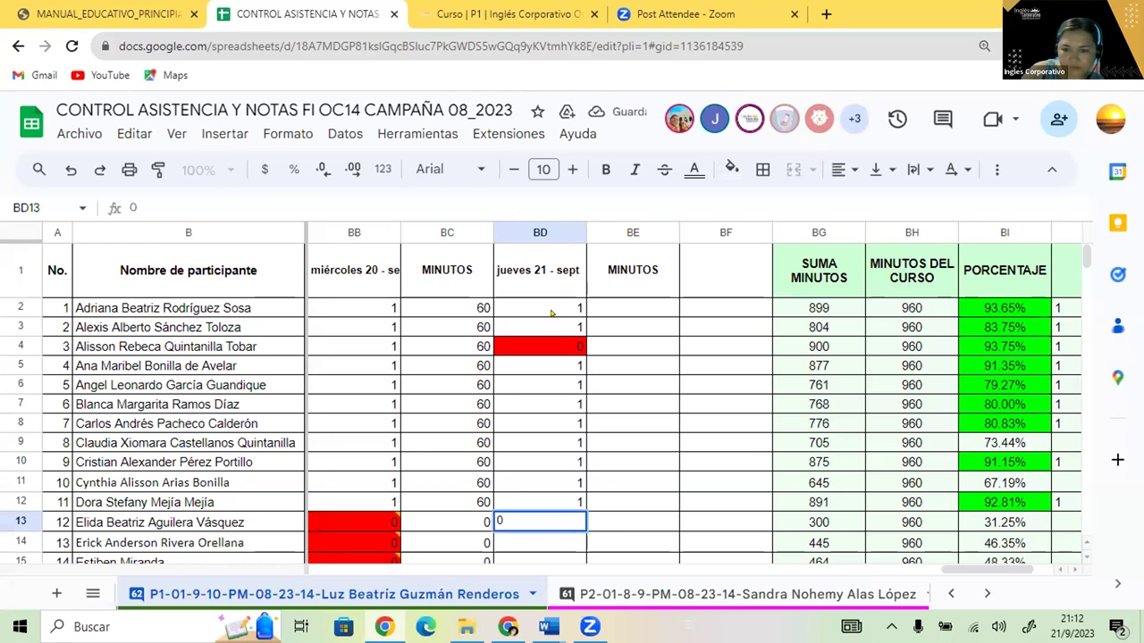
{"action": "key", "text": "Return"}
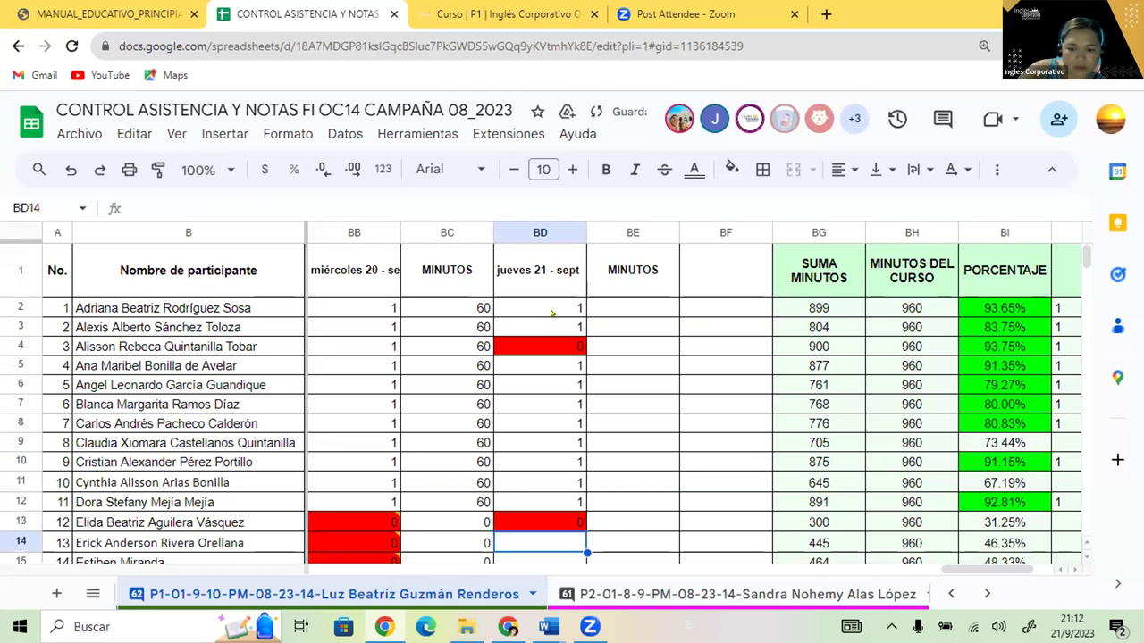
{"action": "type", "text": "0"}
{"action": "key", "text": "Return"}
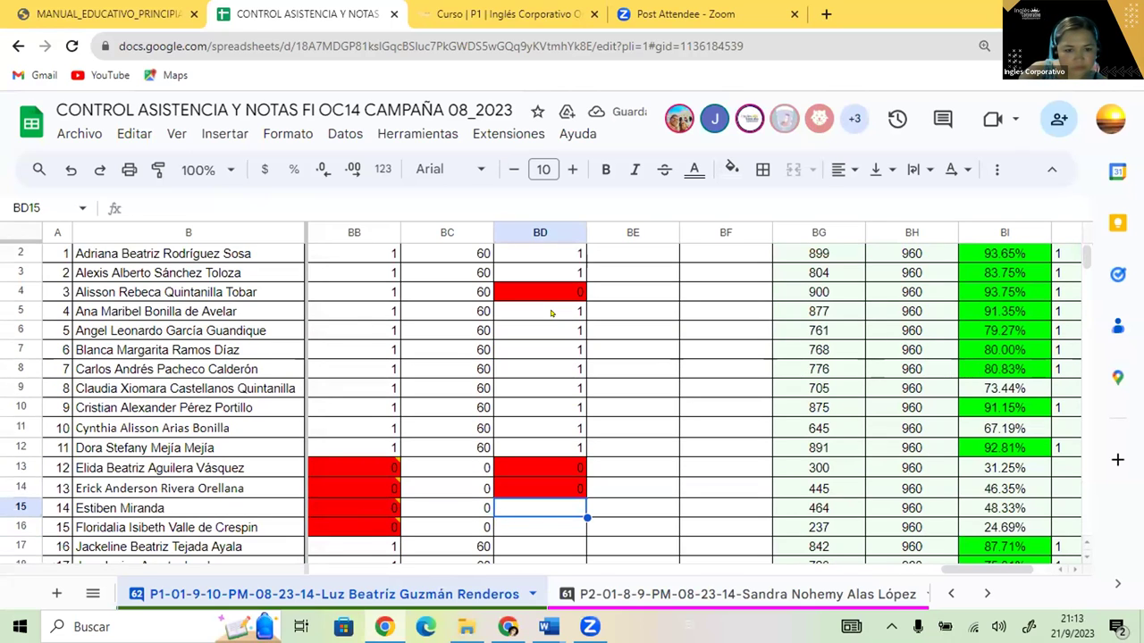
{"action": "type", "text": "0"}
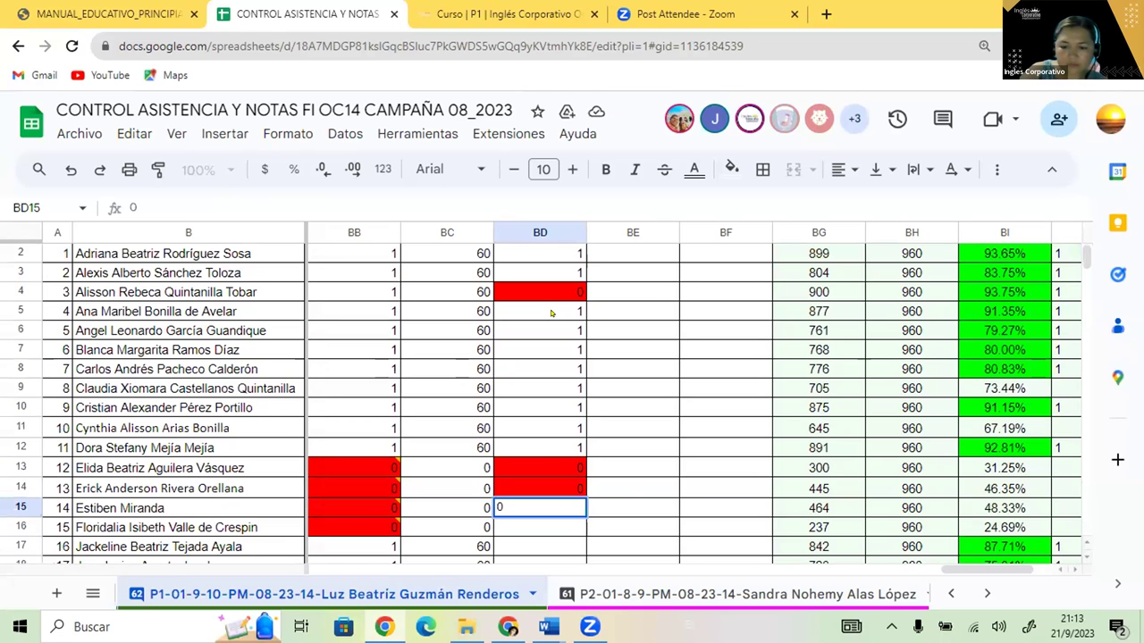
{"action": "key", "text": "Return"}
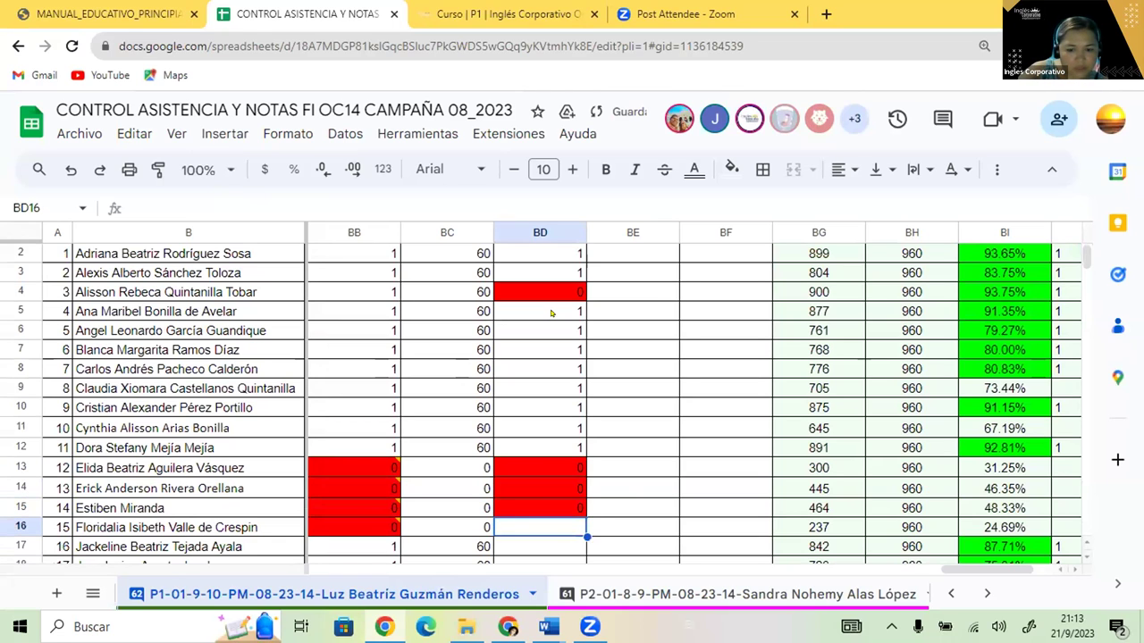
{"action": "type", "text": "0"}
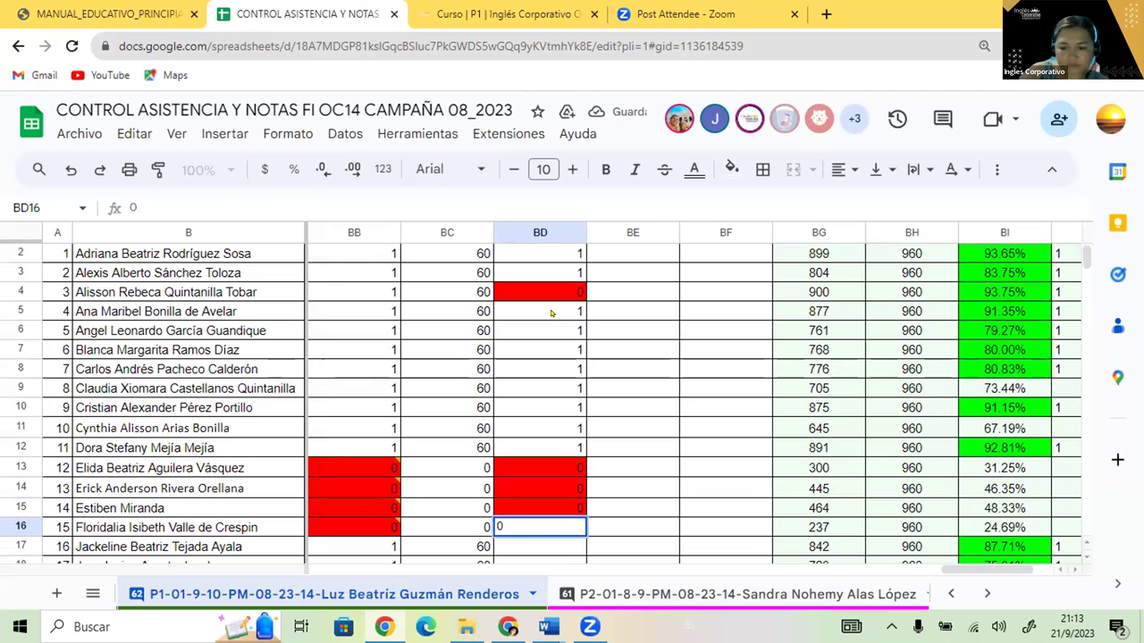
{"action": "key", "text": "Return"}
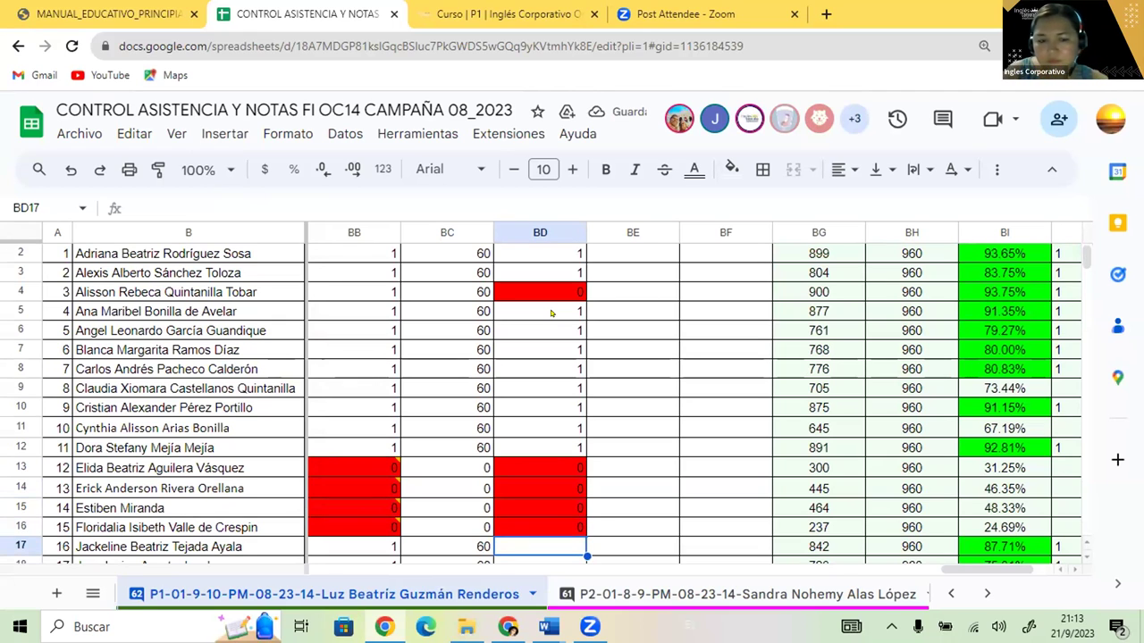
Enter attendance 1 for participants 16 to 18 in cells BD17 to BD19 of the jueves 21 - sept column.
{"action": "type", "text": "1"}
{"action": "key", "text": "Return"}
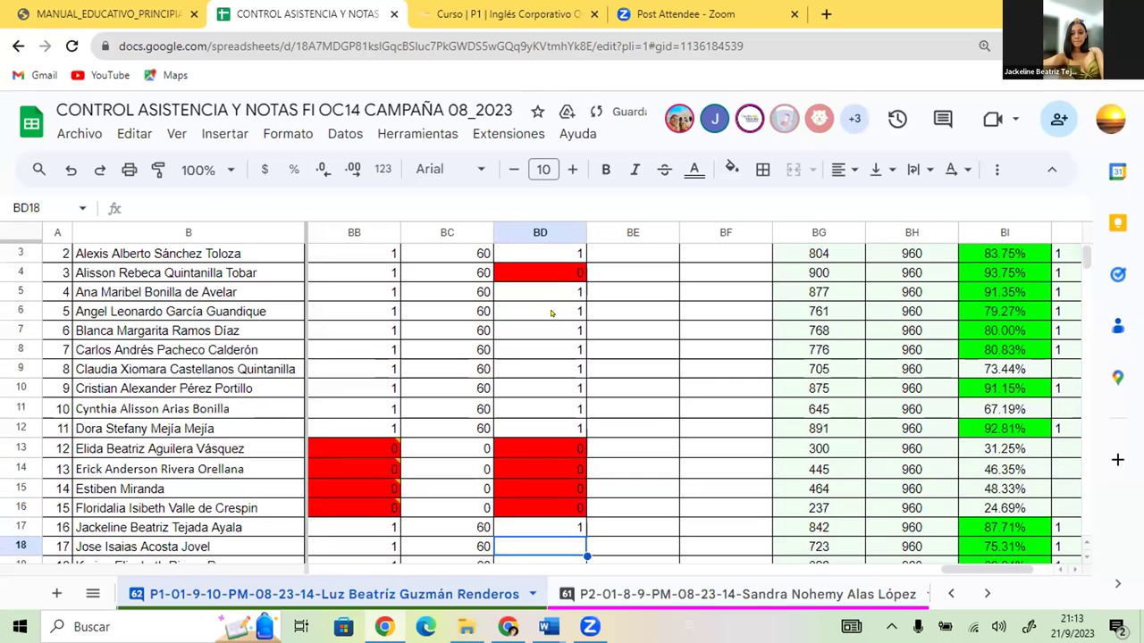
{"action": "type", "text": "1"}
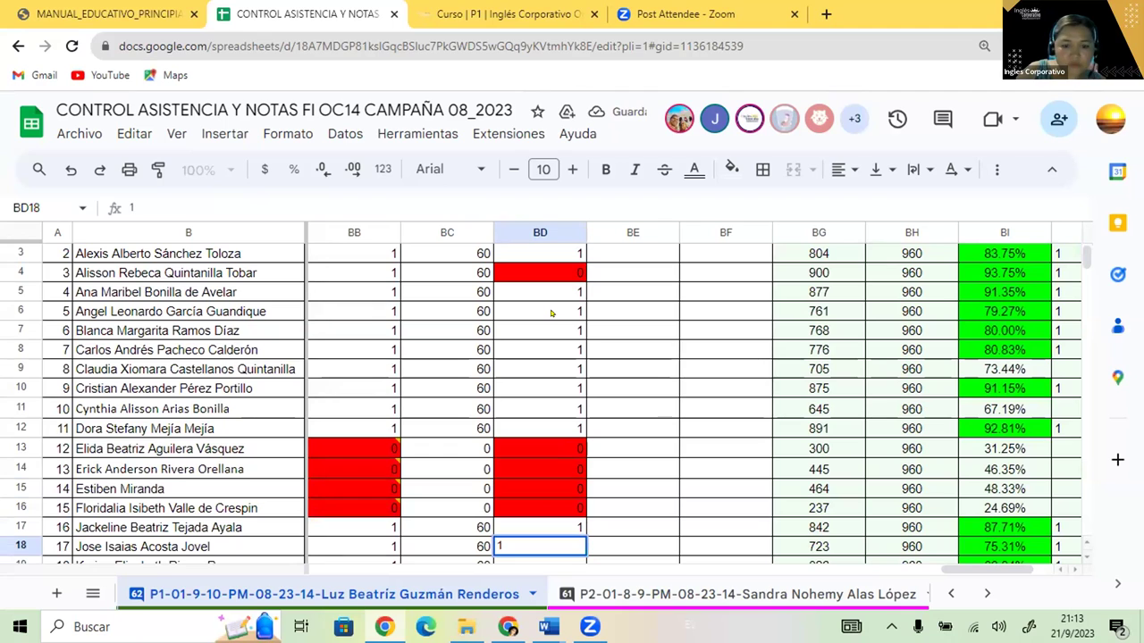
{"action": "key", "text": "Return"}
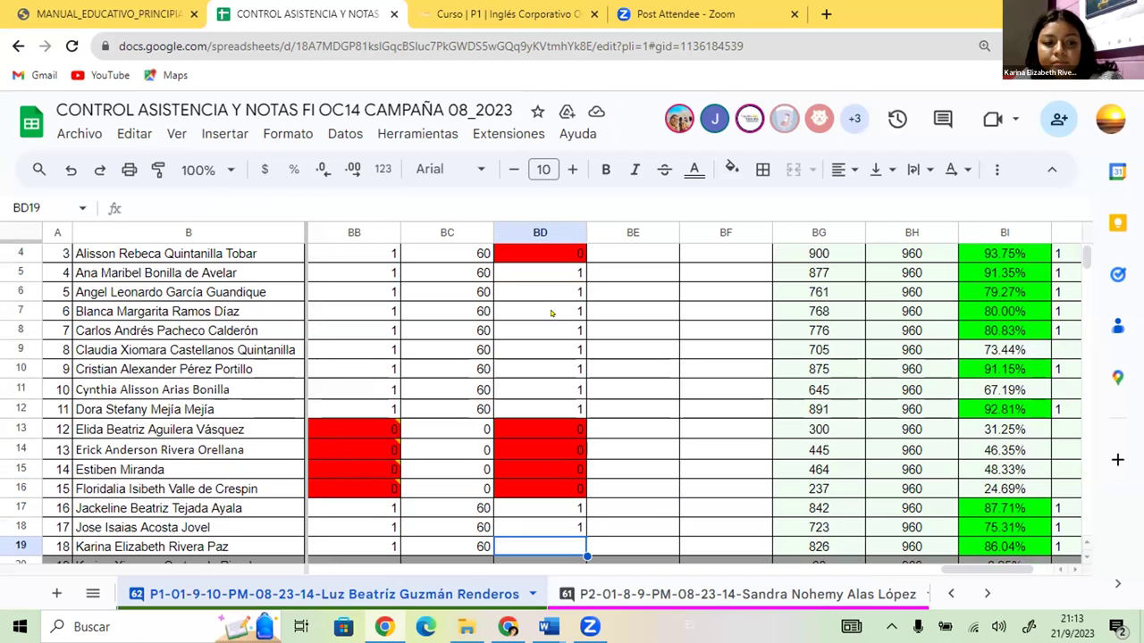
{"action": "type", "text": "1"}
{"action": "key", "text": "Return"}
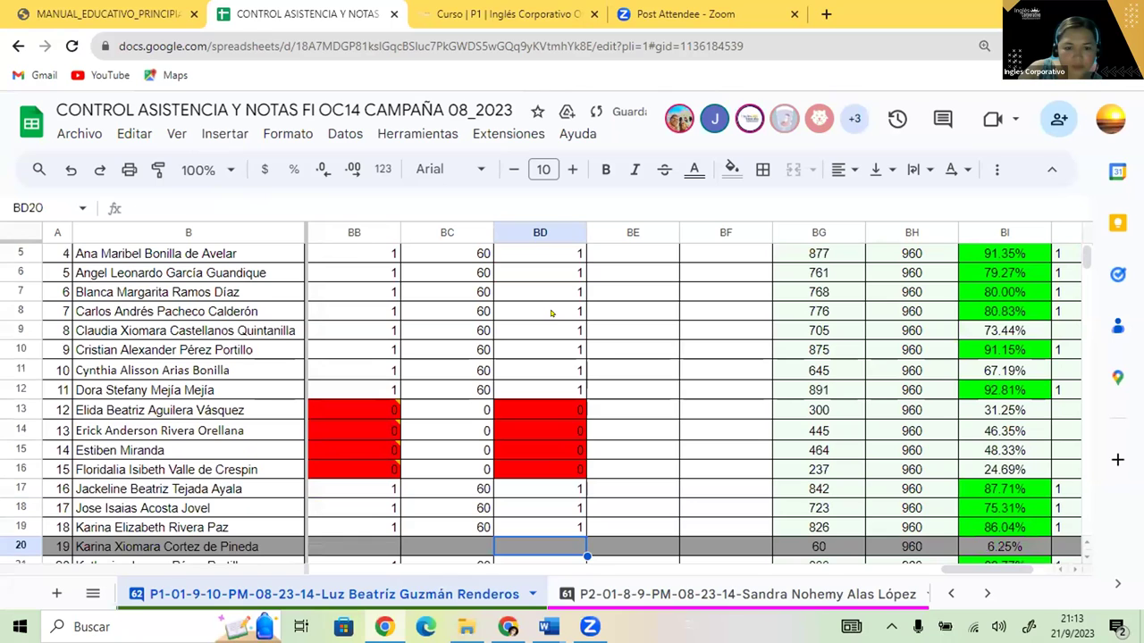
Enter attendance 1 for participants 20, 21 and 23 in BD21, BD22 and BD24, skipping the greyed-out rows.
{"action": "key", "text": "Down"}
{"action": "type", "text": "1"}
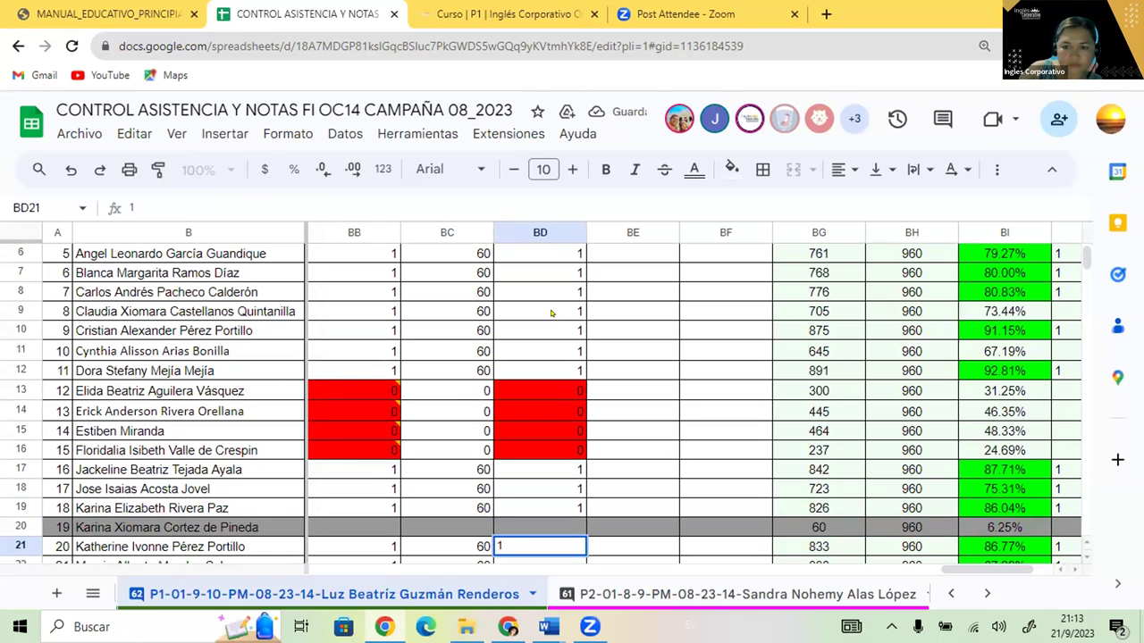
{"action": "key", "text": "Return"}
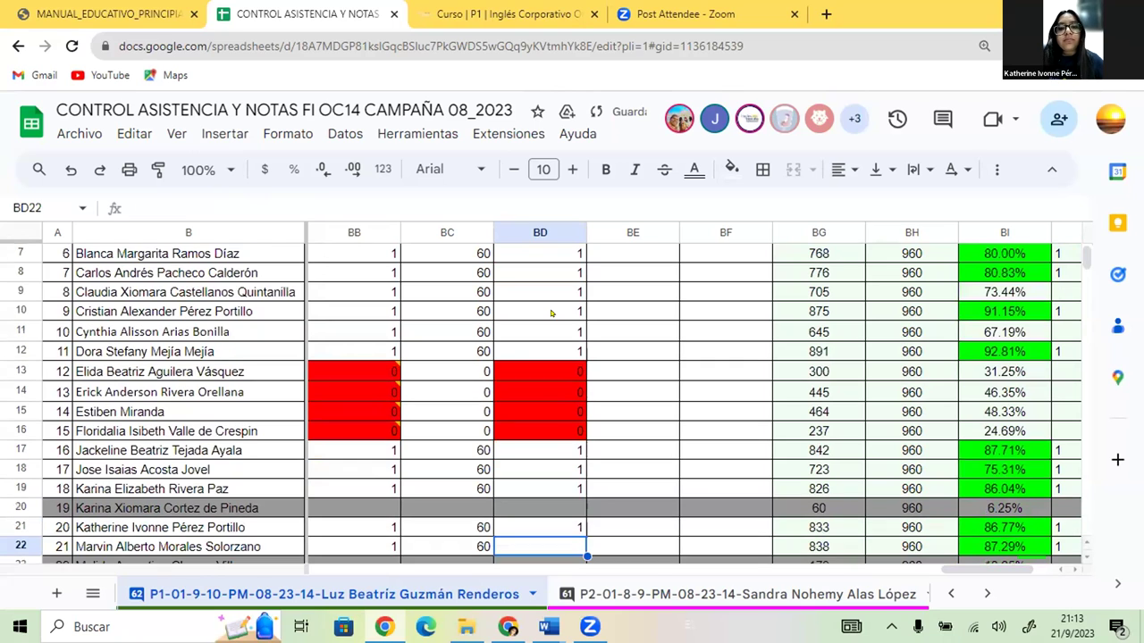
{"action": "type", "text": "1"}
{"action": "key", "text": "Return"}
{"action": "key", "text": "Return"}
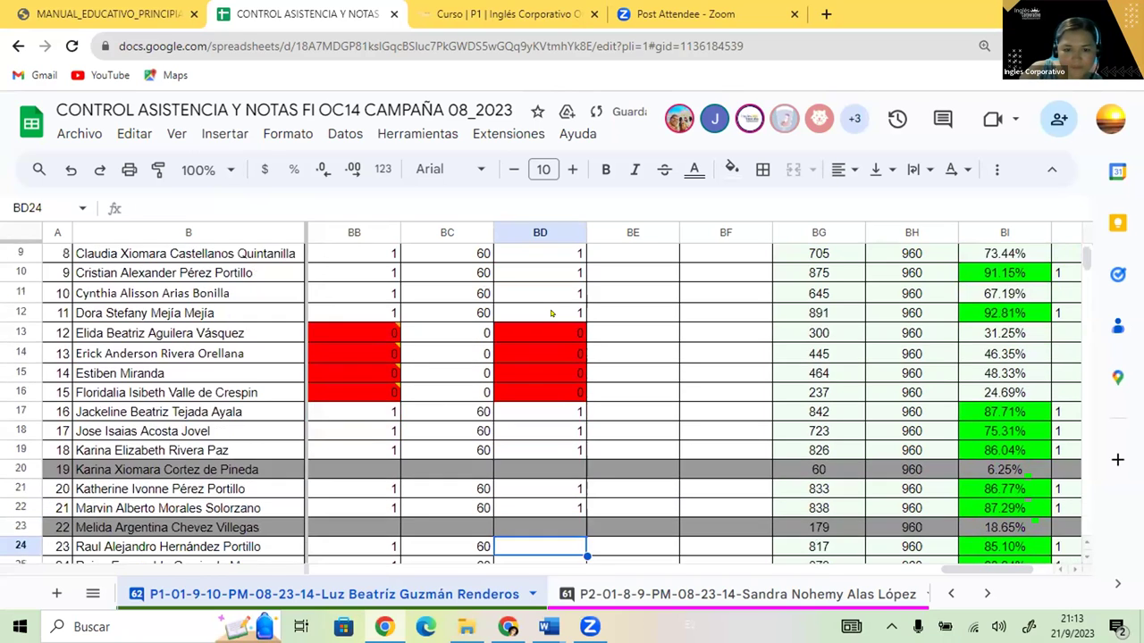
{"action": "type", "text": "1"}
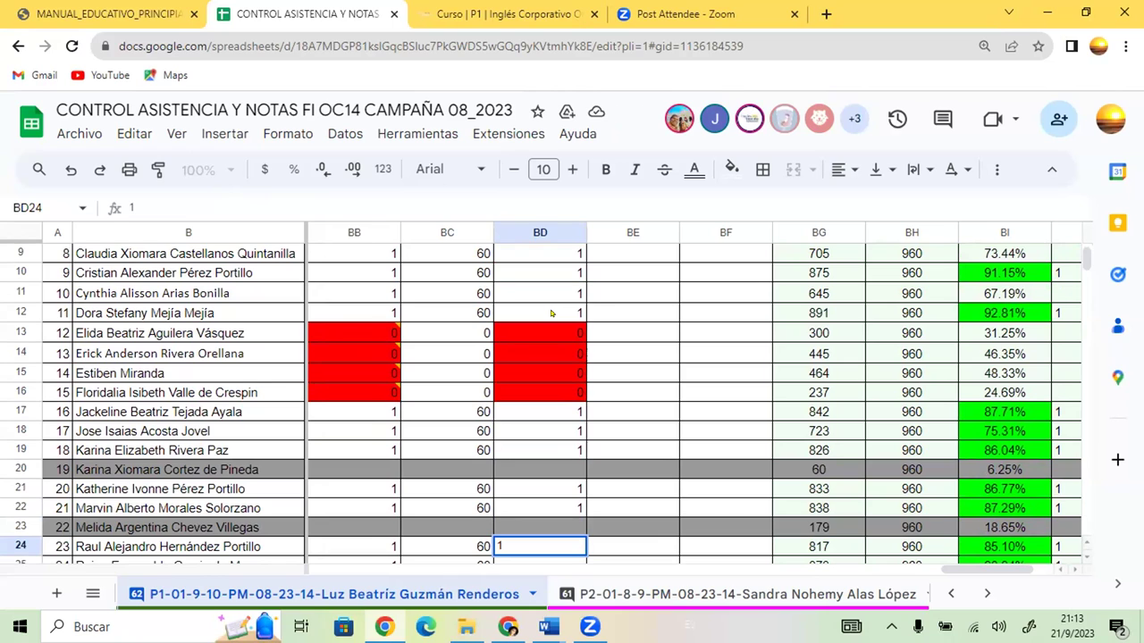
{"action": "key", "text": "Return"}
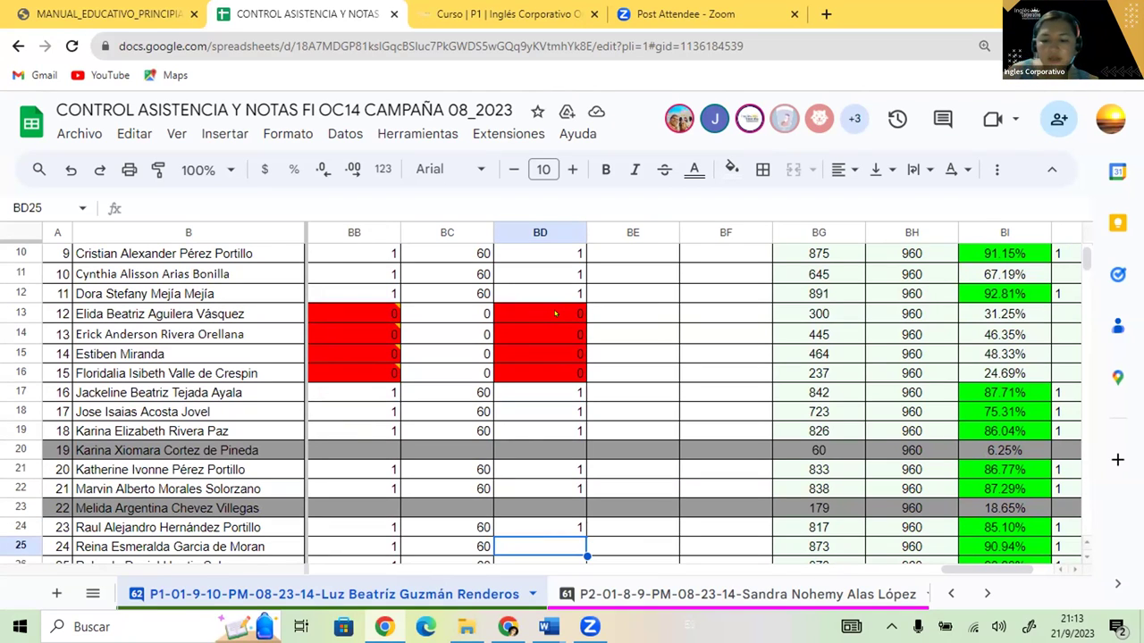
Record participant 24's jueves 21 - sept attendance in BD25, correcting the entry from 0 to 1.
{"action": "type", "text": "0"}
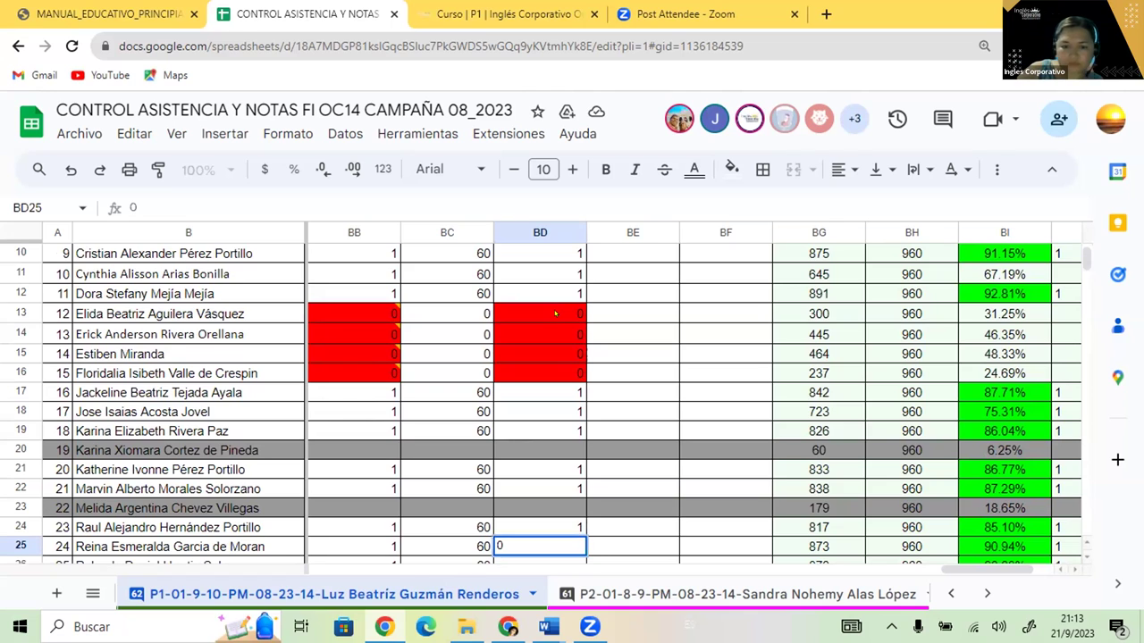
{"action": "key", "text": "Return"}
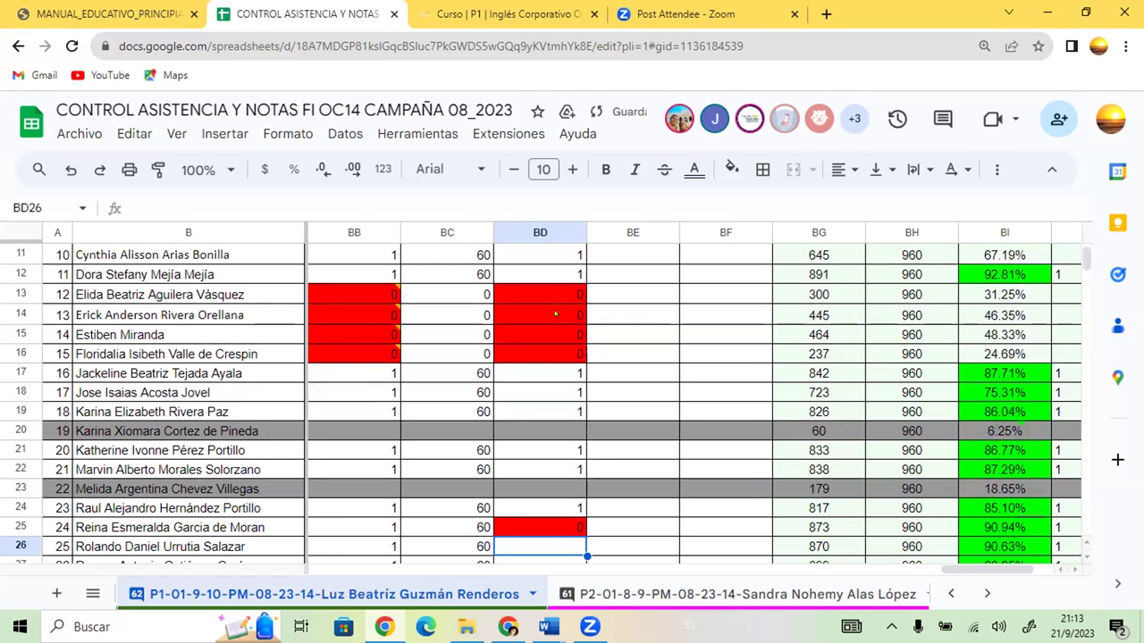
{"action": "key", "text": "Up"}
{"action": "type", "text": "1"}
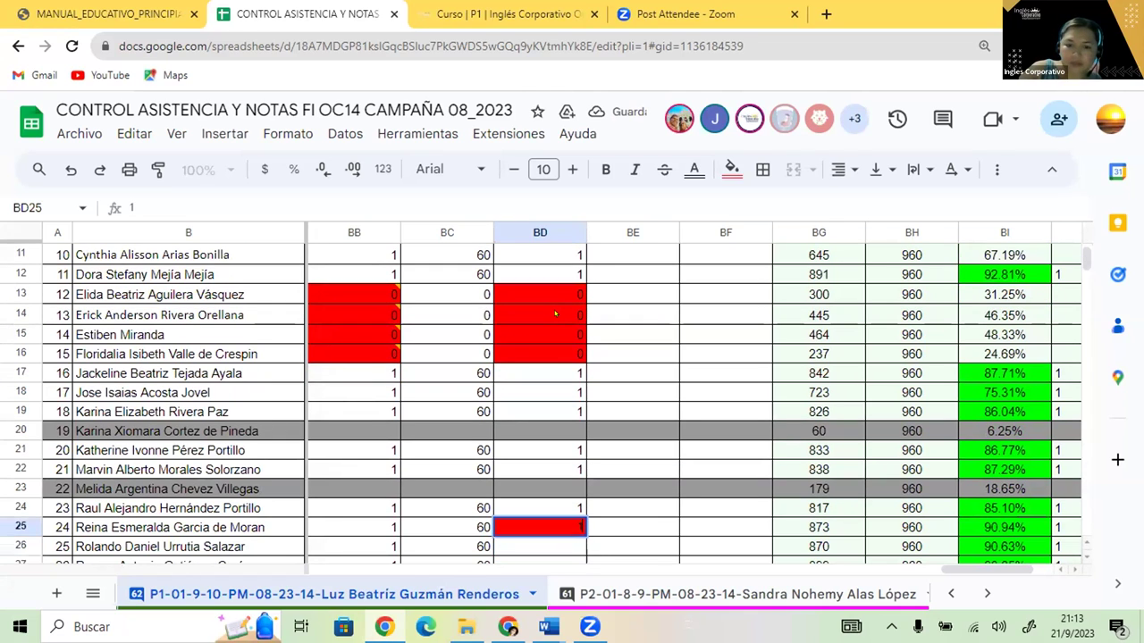
{"action": "key", "text": "Return"}
Enter attendance 1 for participants 25 to 27 in cells BD26 to BD28 of the jueves 21 - sept column.
{"action": "type", "text": "1"}
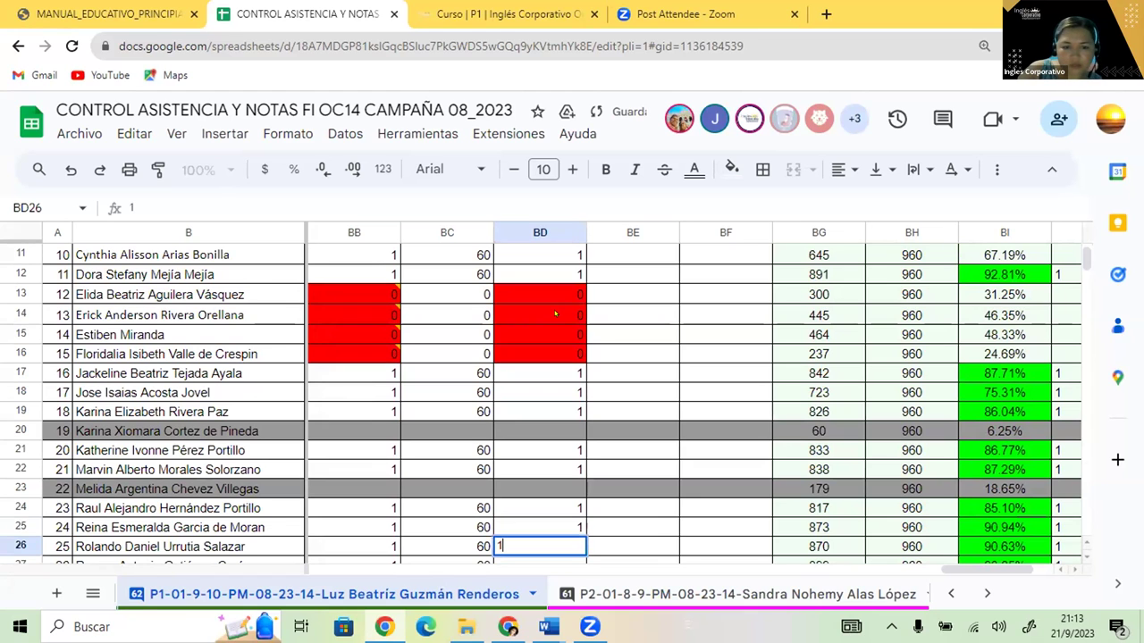
{"action": "key", "text": "Return"}
{"action": "type", "text": "1"}
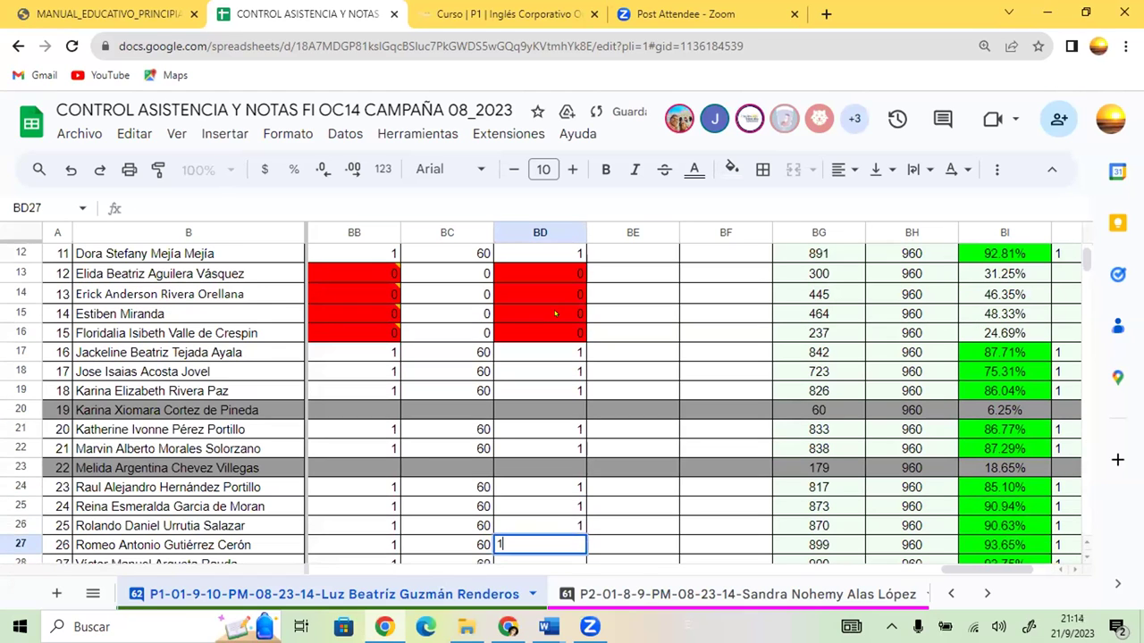
{"action": "key", "text": "Return"}
{"action": "type", "text": "1"}
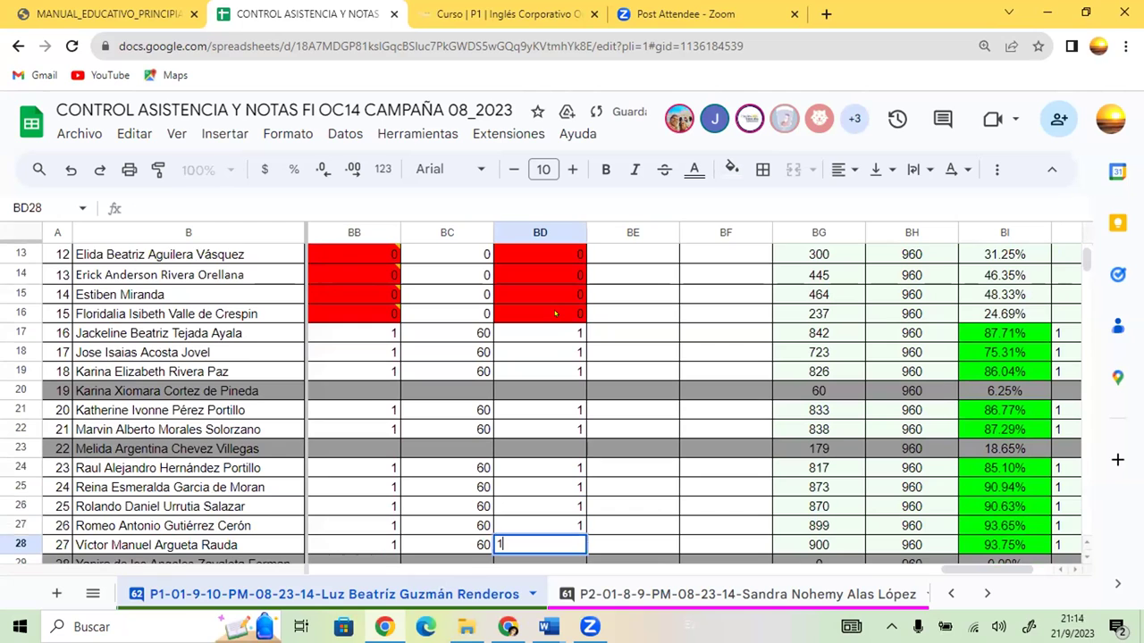
{"action": "key", "text": "Return"}
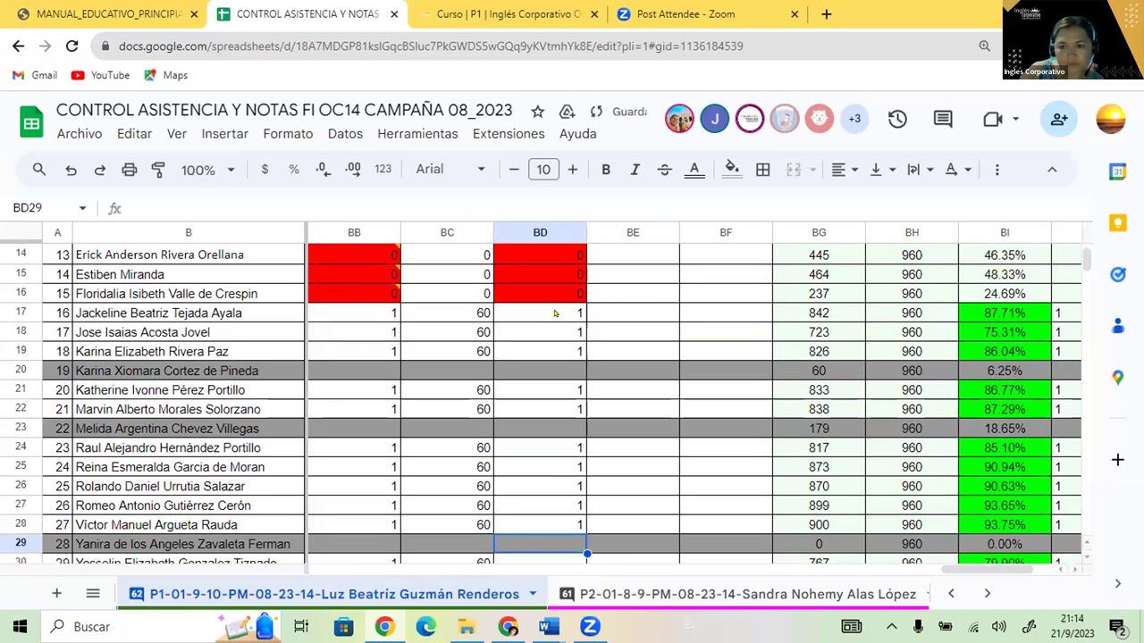
Mark participant 29 as absent with 0 in cell BD30 for jueves 21 - sept.
{"action": "key", "text": "Down"}
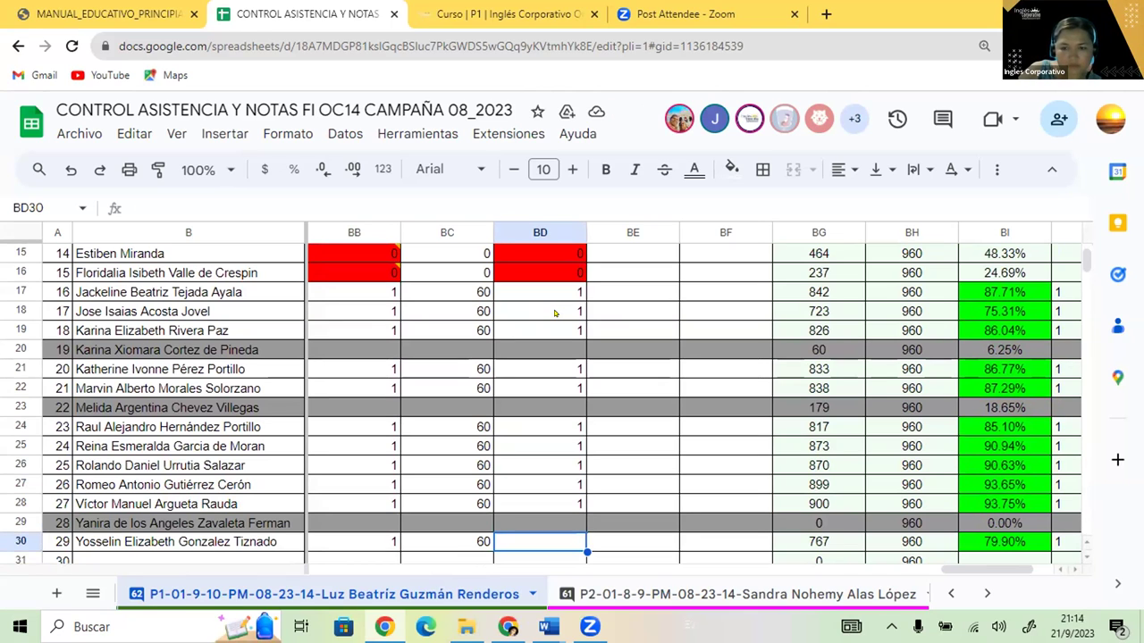
{"action": "type", "text": "1"}
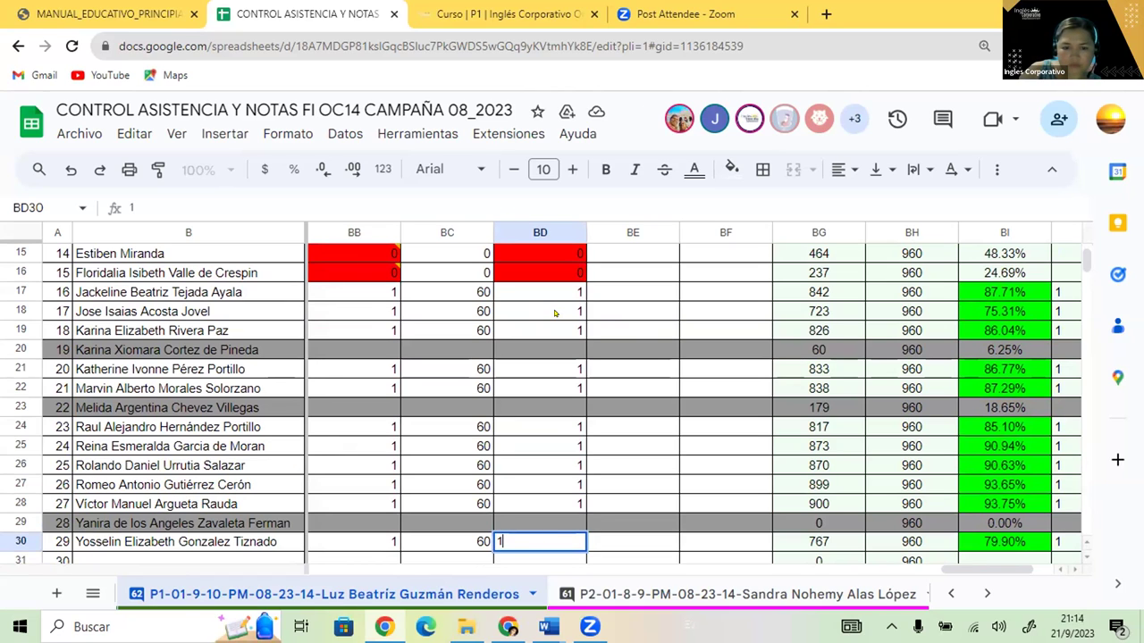
{"action": "key", "text": "ctrl+Return"}
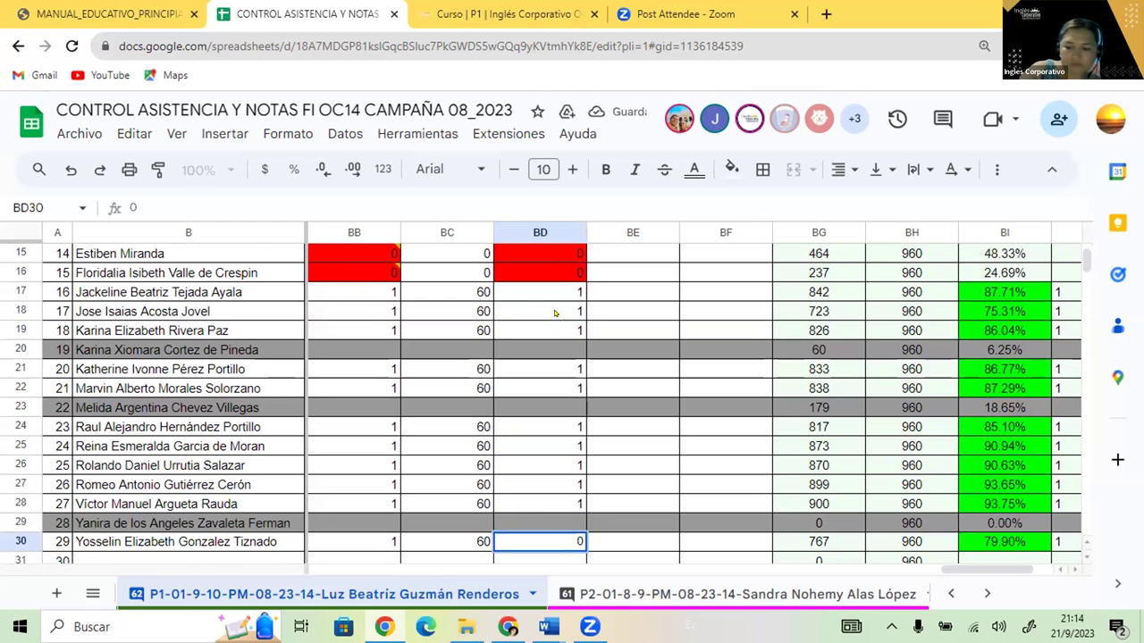
{"action": "key", "text": "Return"}
{"action": "key", "text": "Down"}
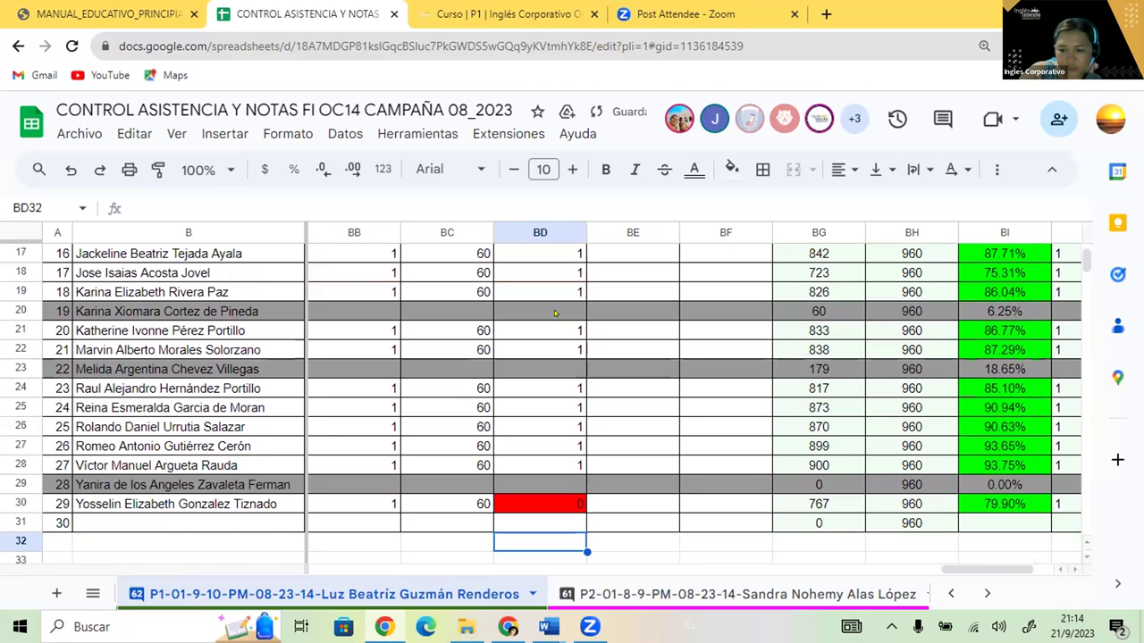
Review the jueves 21 - sept attendance entries from the end of the list back up to the column header.
{"action": "key", "text": "Up"}
{"action": "key", "text": "Up"}
{"action": "key", "text": "Up"}
{"action": "key", "text": "Up"}
{"action": "key", "text": "Up"}
{"action": "key", "text": "Up"}
{"action": "key", "text": "Up"}
{"action": "key", "text": "Up"}
{"action": "key", "text": "Up"}
{"action": "key", "text": "Up"}
{"action": "key", "text": "Up"}
{"action": "key", "text": "Up"}
{"action": "key", "text": "Up"}
{"action": "key", "text": "Up"}
{"action": "key", "text": "Up"}
{"action": "key", "text": "Up"}
{"action": "key", "text": "Up"}
{"action": "key", "text": "Up"}
{"action": "key", "text": "Up"}
{"action": "key", "text": "Up"}
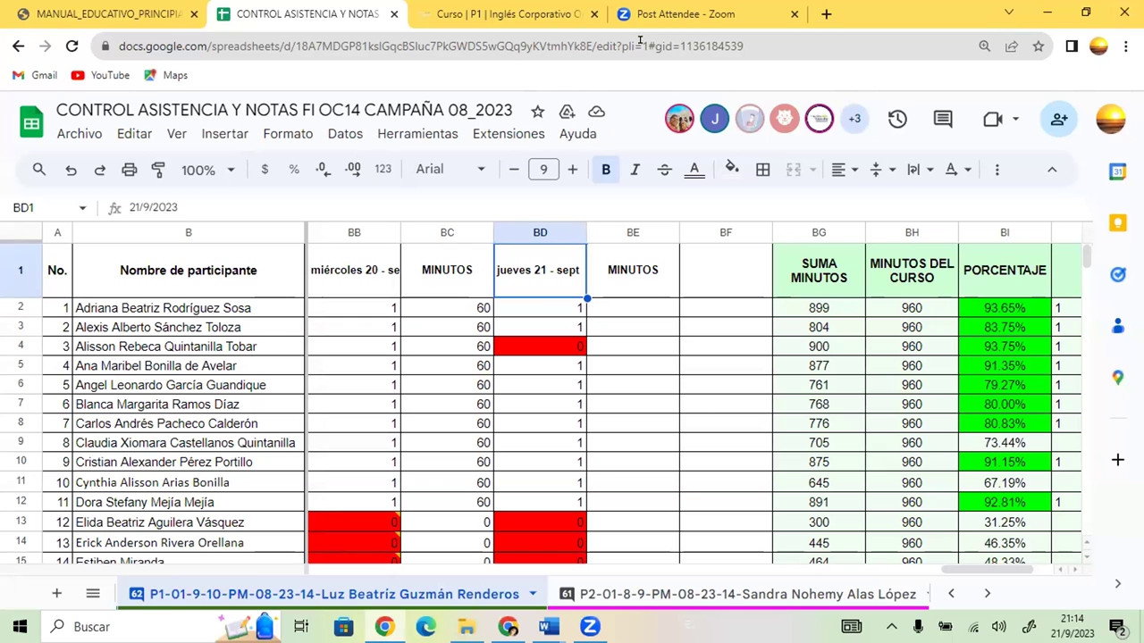
Change participant 29's jueves 21 - sept attendance in BD30 to 1.
{"action": "scroll", "coordinate": [536, 447], "scroll_direction": "down", "scroll_amount": 6}
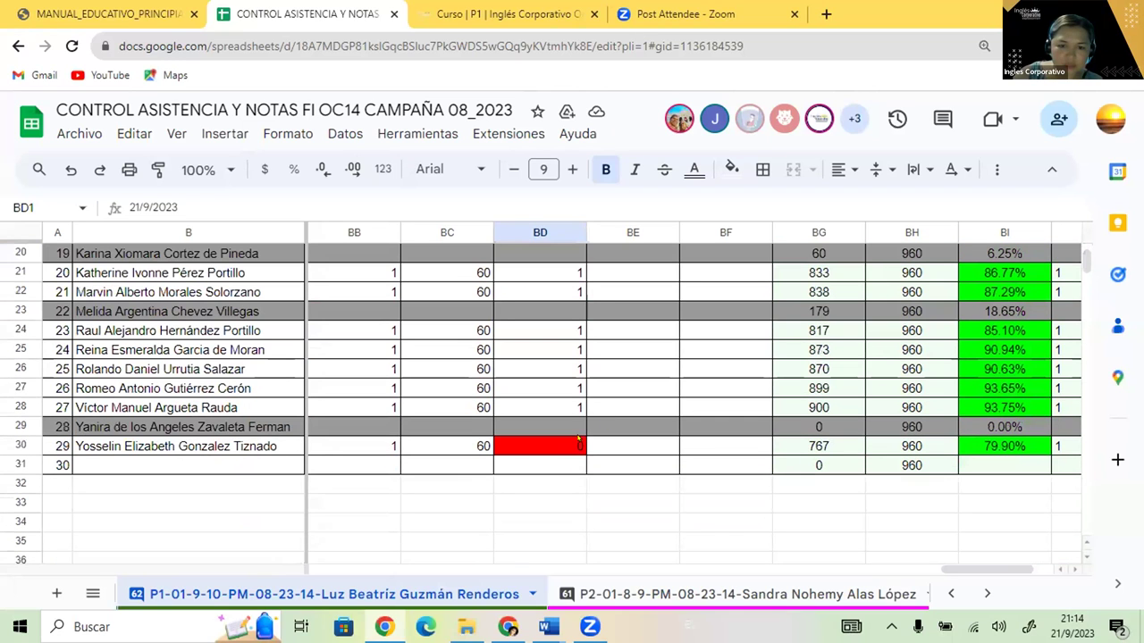
{"action": "left_click", "coordinate": [564, 445]}
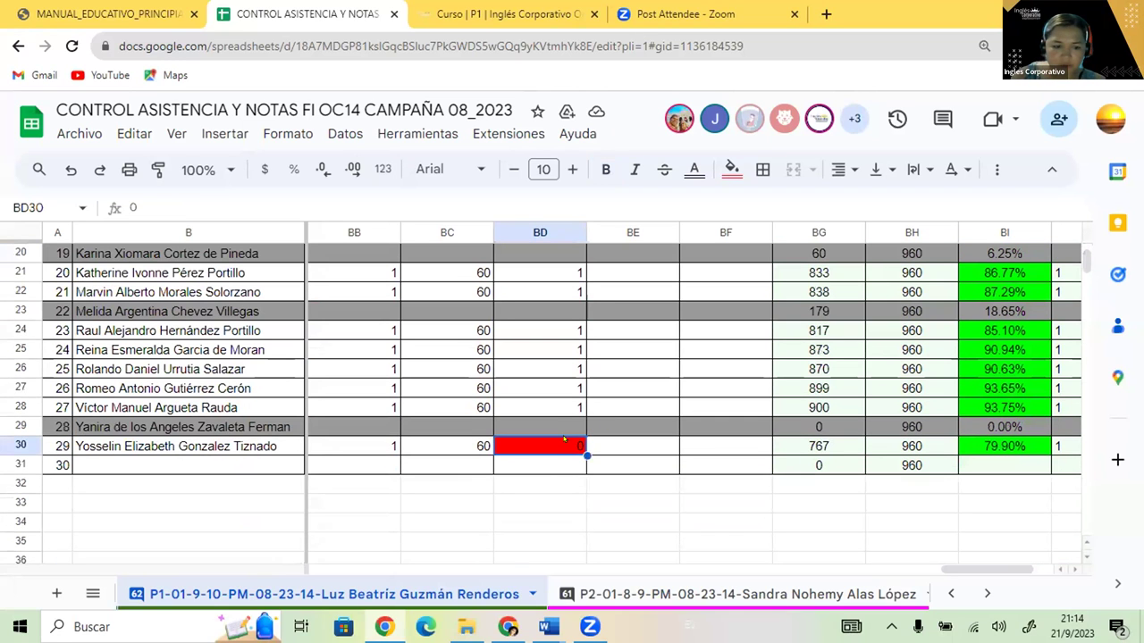
{"action": "left_click", "coordinate": [512, 490]}
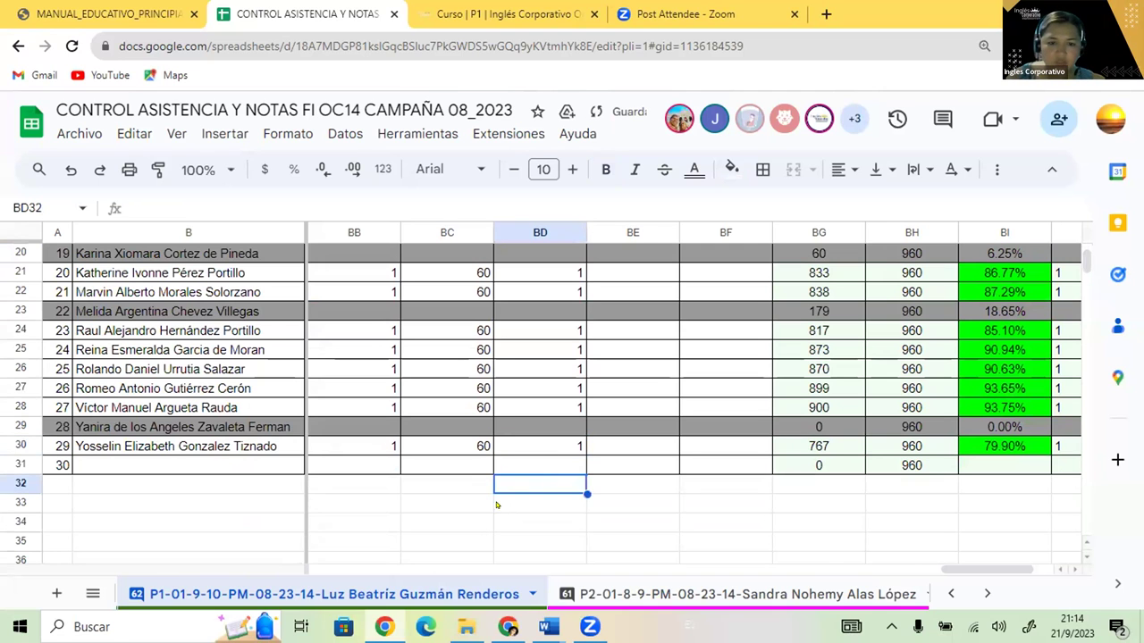
{"action": "scroll", "coordinate": [489, 503], "scroll_direction": "up", "scroll_amount": 3}
{"action": "scroll", "coordinate": [487, 502], "scroll_direction": "up", "scroll_amount": 4}
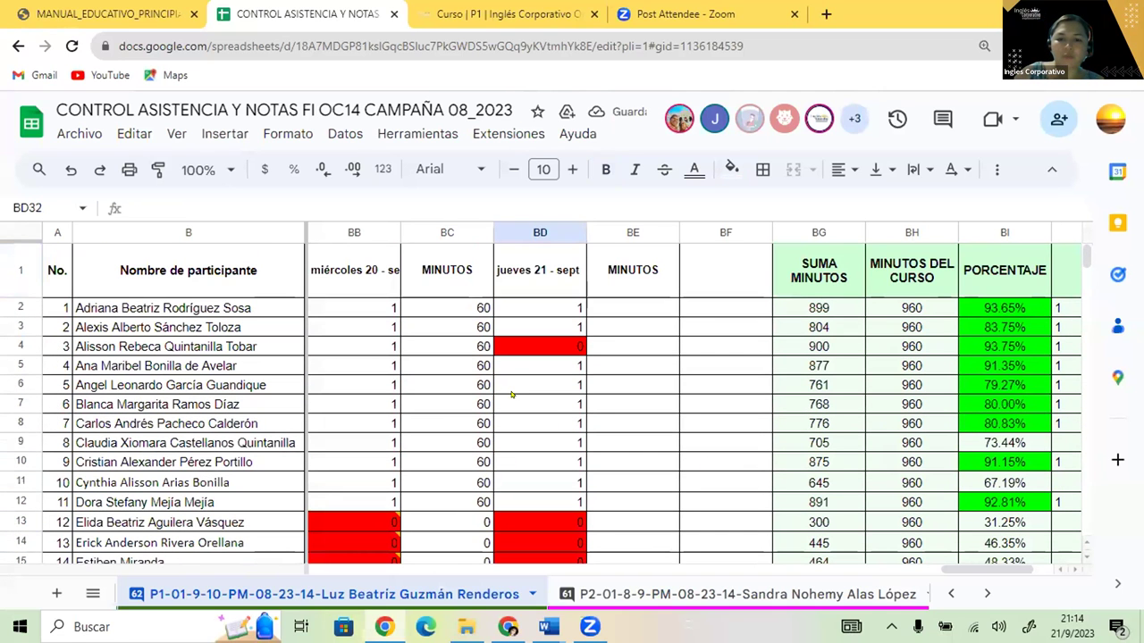
Switch to the MANUAL_EDUCATIVO_PRINCIPIANTE_1 PDF and find the "What time is it?" Grammar Focus section on page 28.
{"action": "left_click", "coordinate": [74, 11]}
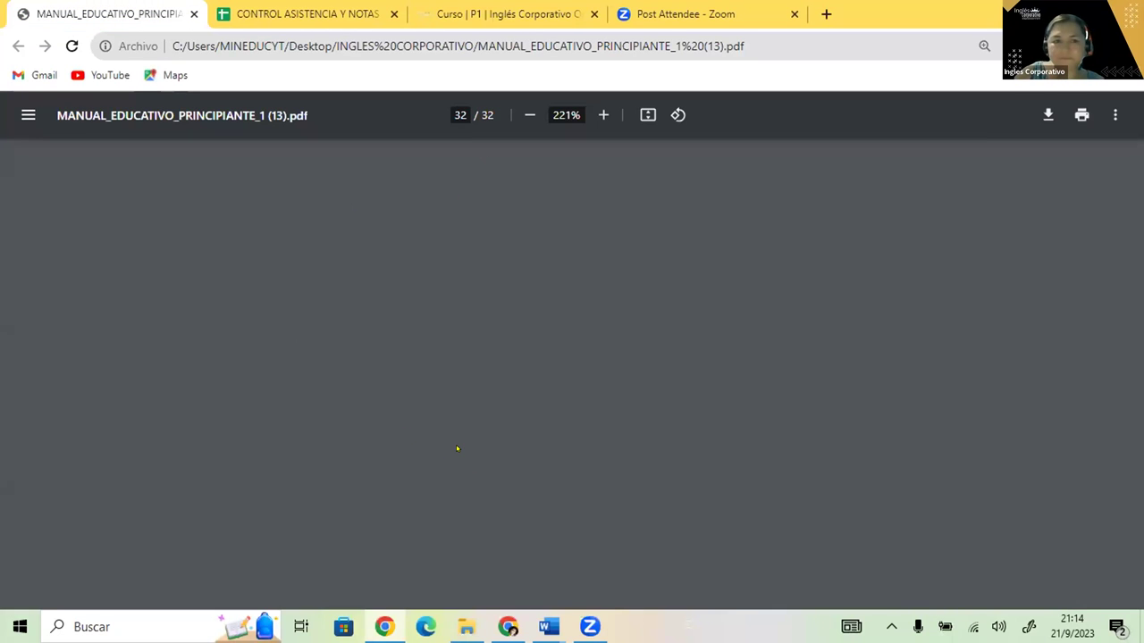
{"action": "scroll", "coordinate": [447, 434], "scroll_direction": "up", "scroll_amount": 15}
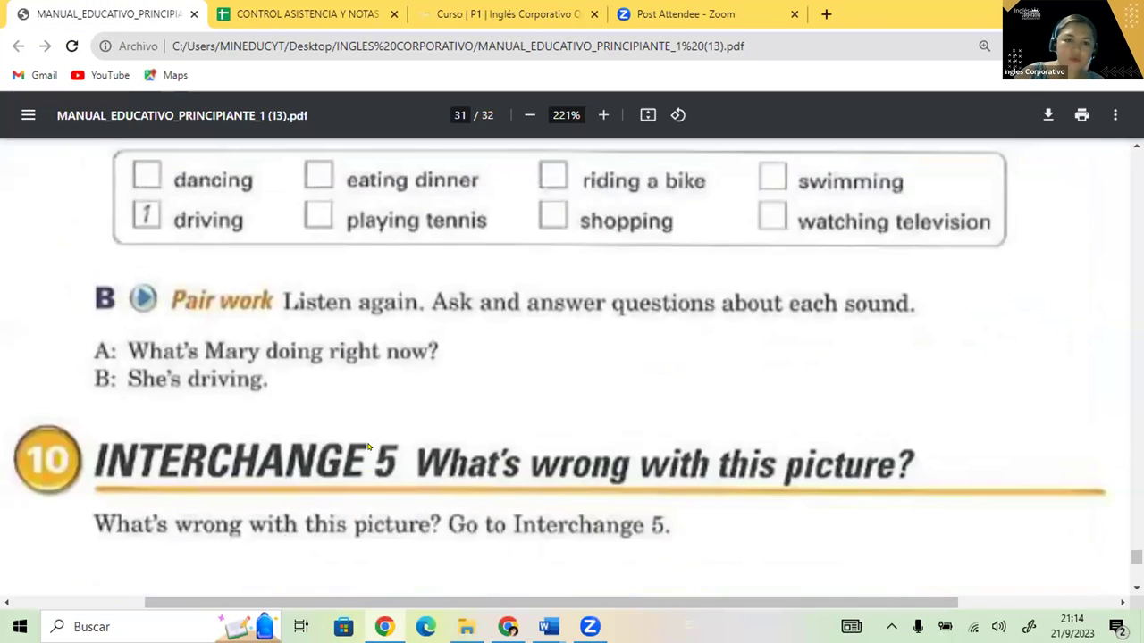
{"action": "scroll", "coordinate": [367, 447], "scroll_direction": "up", "scroll_amount": 15}
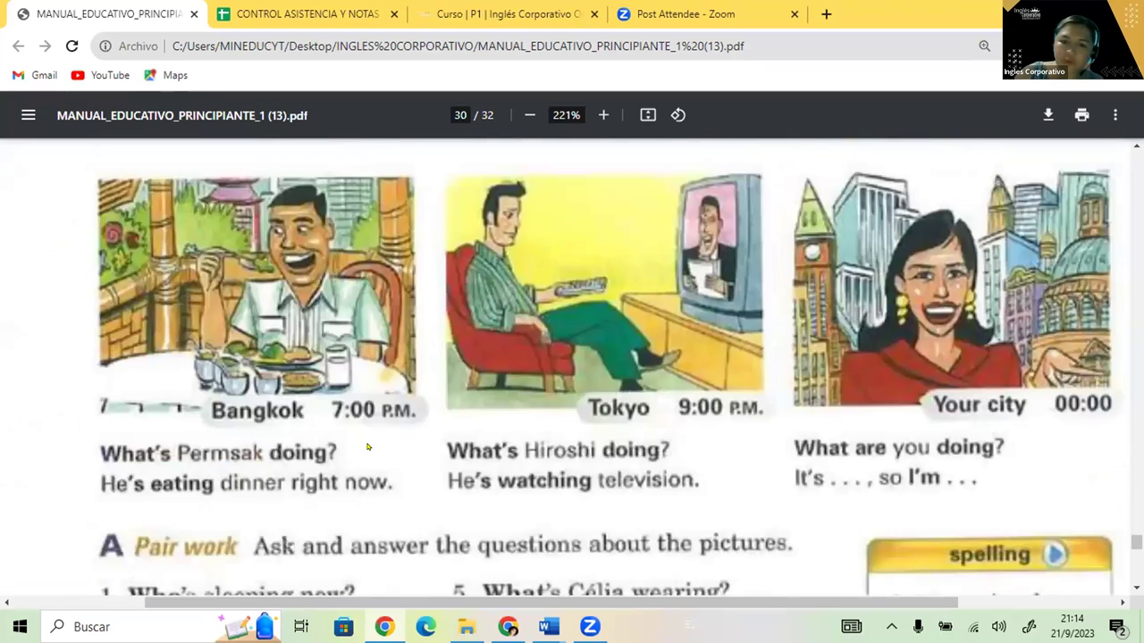
{"action": "scroll", "coordinate": [367, 446], "scroll_direction": "up", "scroll_amount": 15}
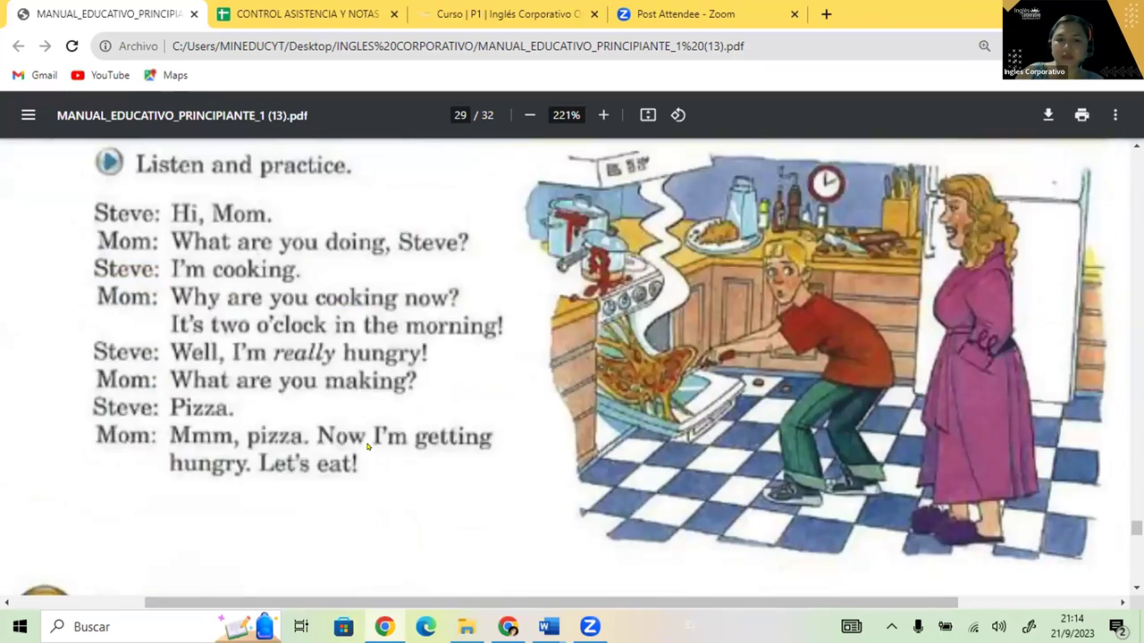
{"action": "scroll", "coordinate": [367, 446], "scroll_direction": "up", "scroll_amount": 15}
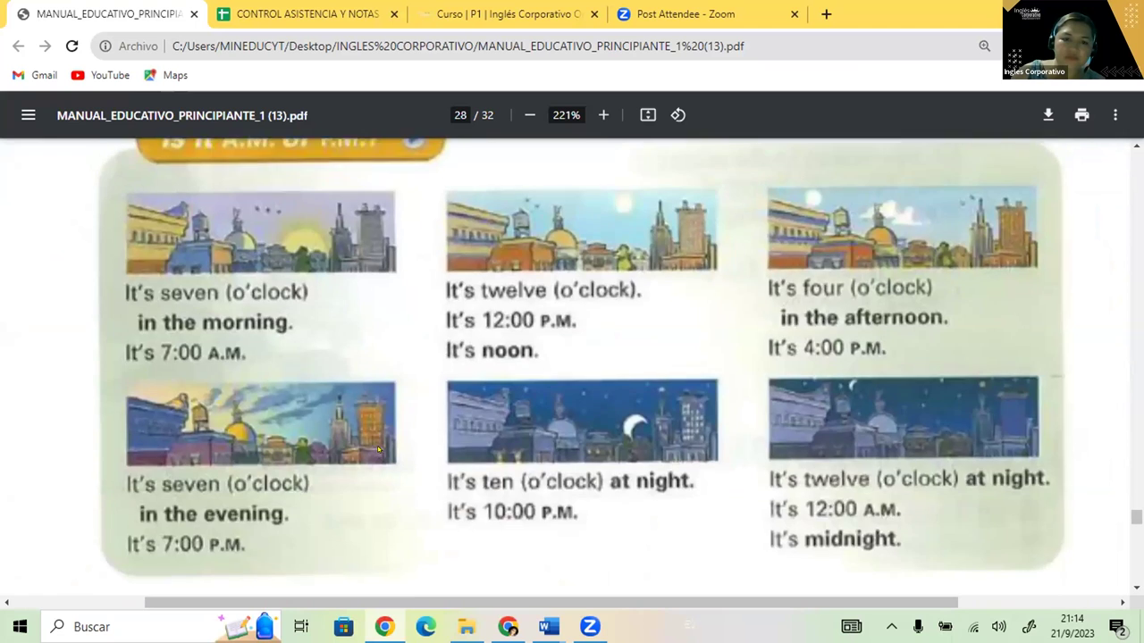
{"action": "scroll", "coordinate": [380, 447], "scroll_direction": "up", "scroll_amount": 10}
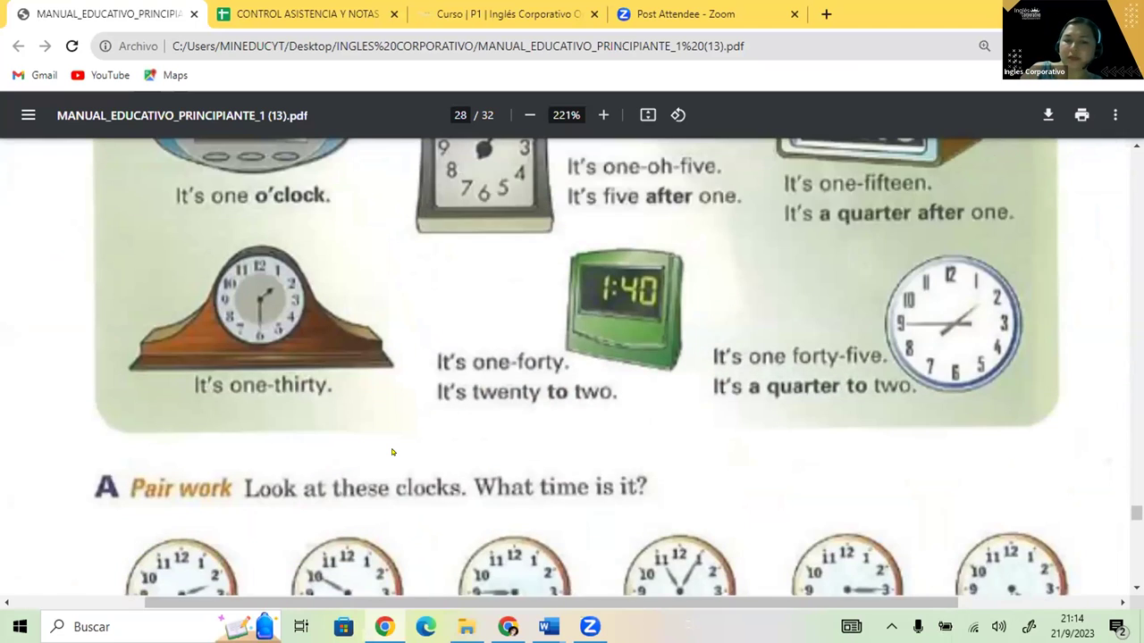
{"action": "scroll", "coordinate": [391, 452], "scroll_direction": "up", "scroll_amount": 2}
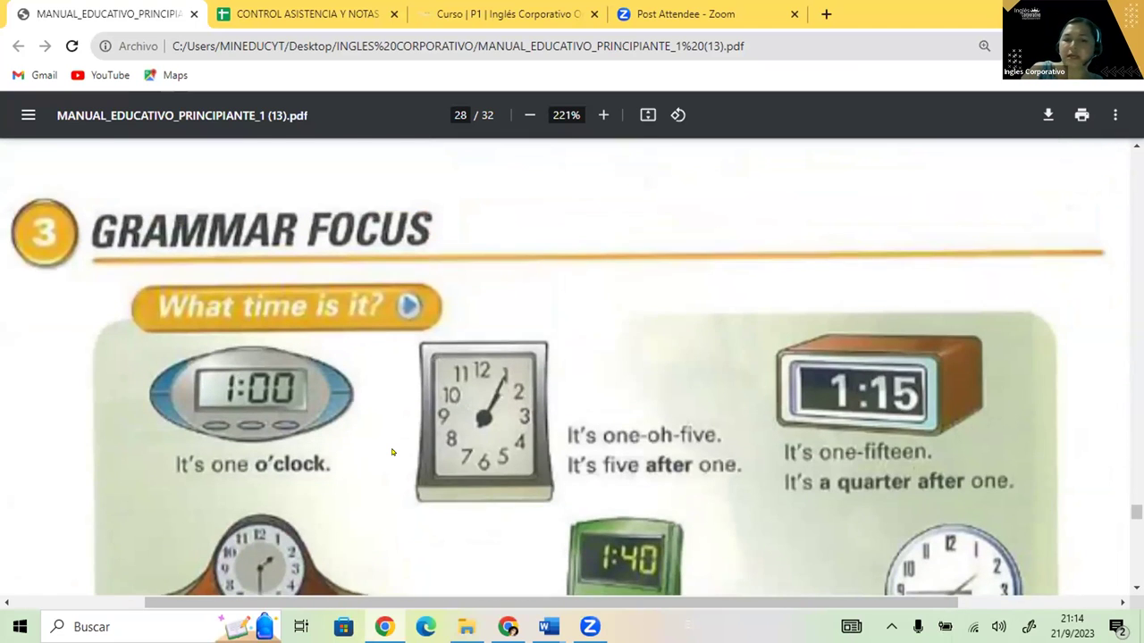